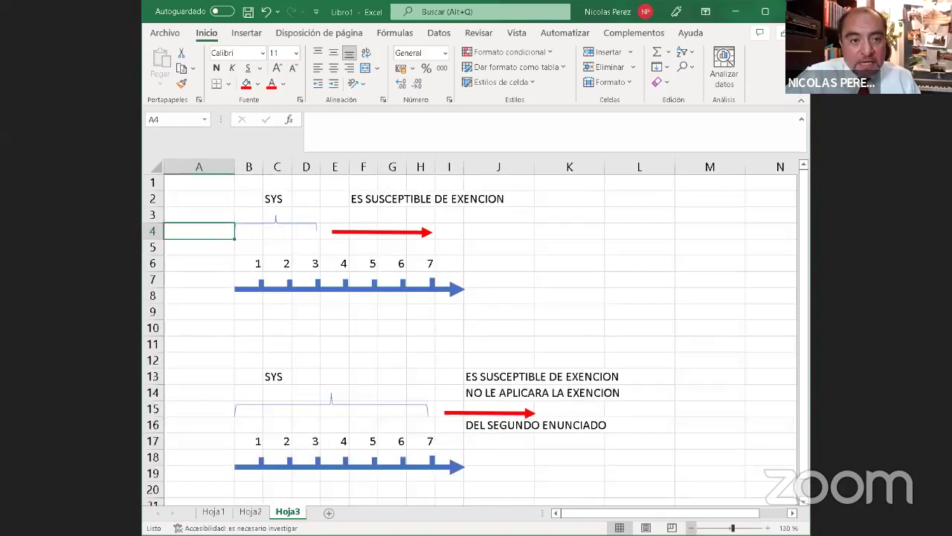
Step: Enter the heading "PENULTIMO PARRAFO DEL ART. 93 LISR" in cell A1 of sheet Hoja3
left_click(201, 182)
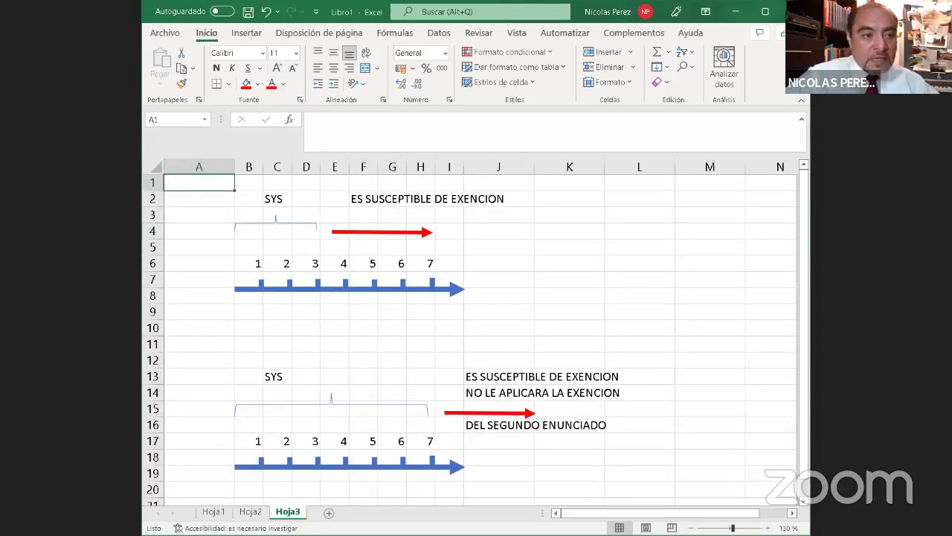
type("PENULT")
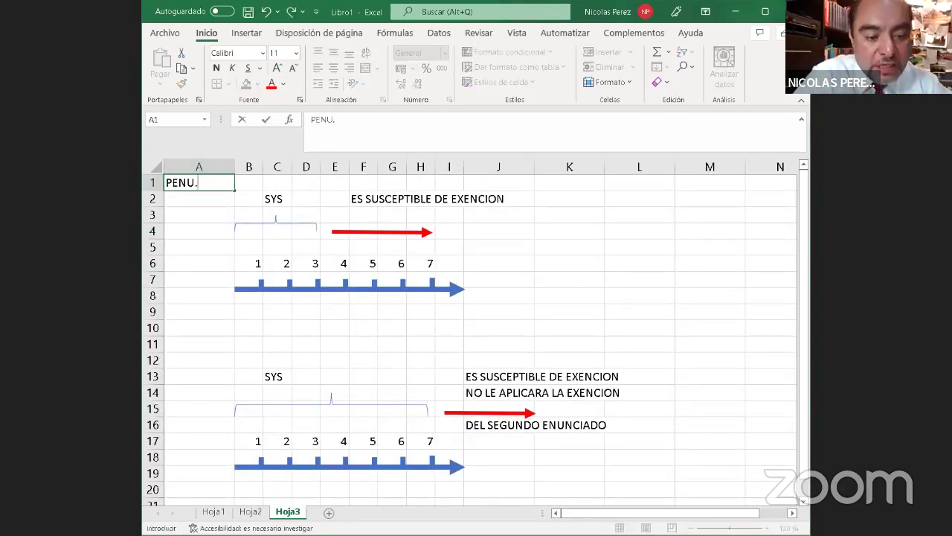
type("IMO PAA")
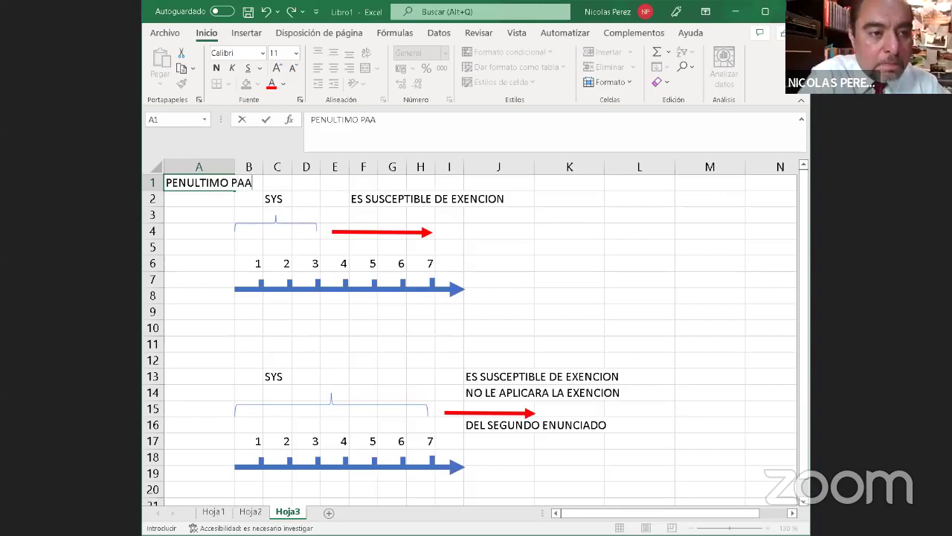
type("iTI")
key("BackSpace")
key("BackSpace")
key("BackSpace")
key("BackSpace")
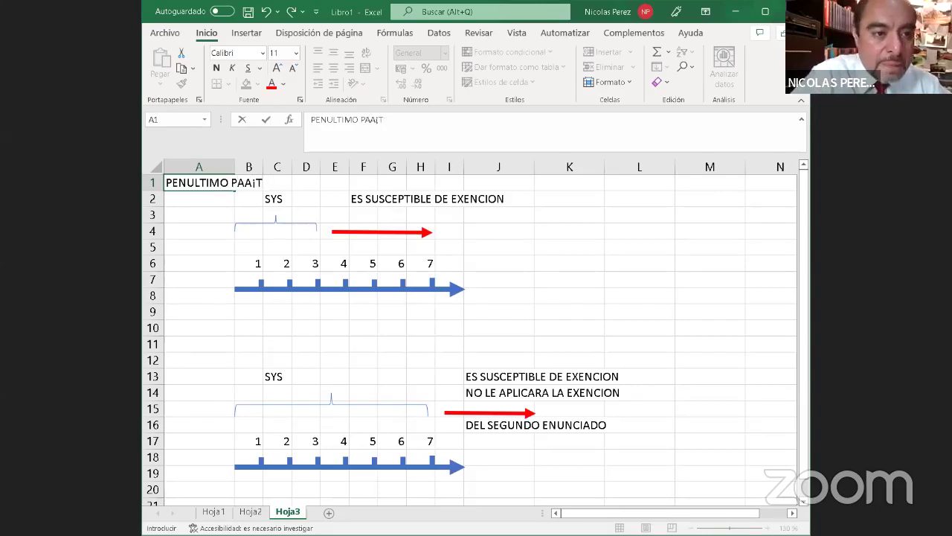
type("RRAFO")
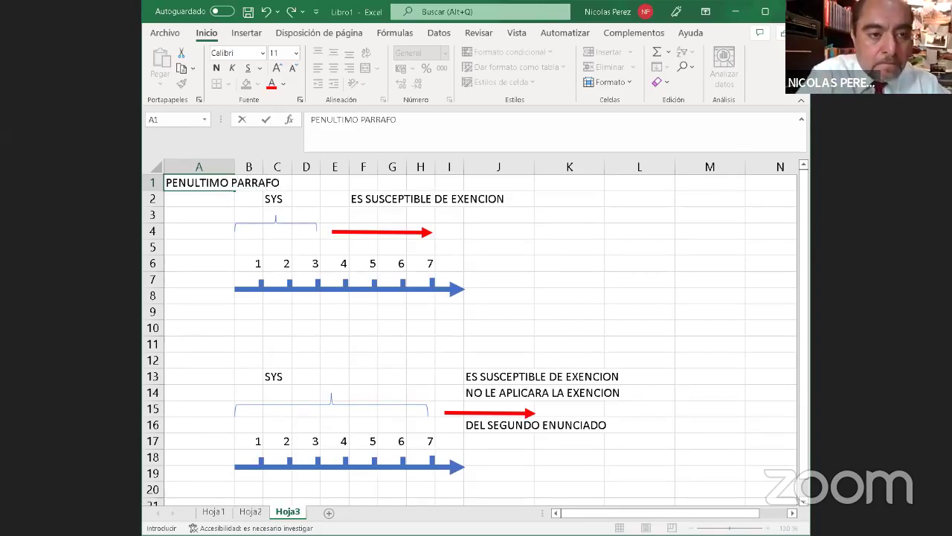
type(" DEL ART. ")
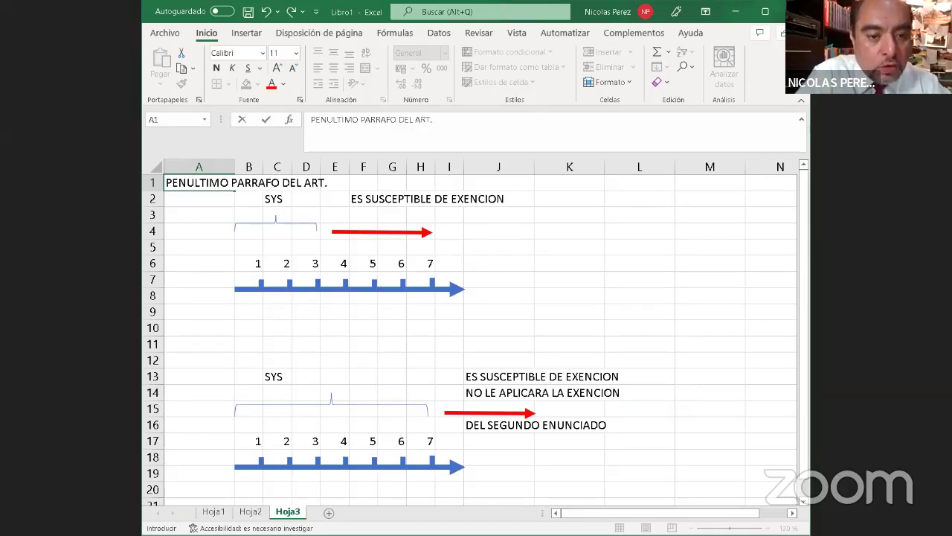
type("93 LISR")
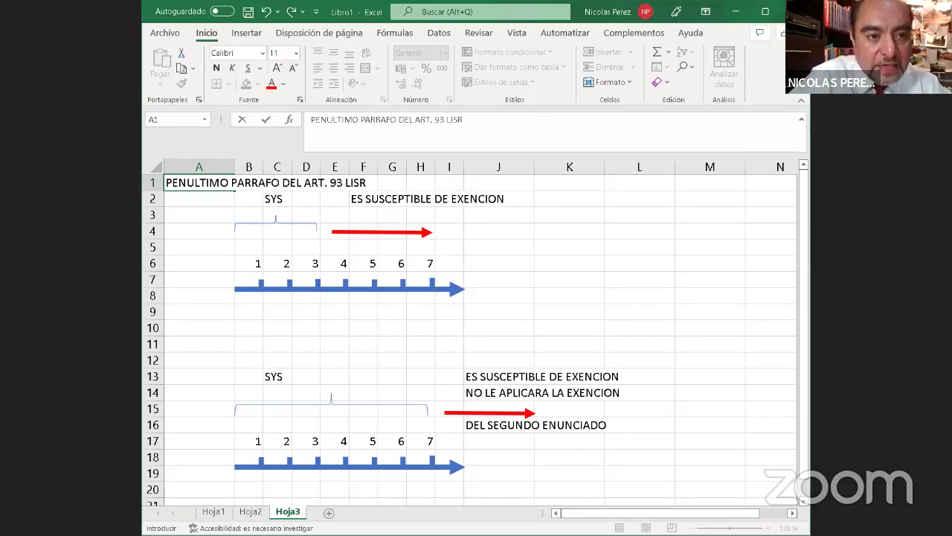
key("Return")
Step: Format the A1 heading on Hoja3 as bold and italic
left_click(198, 182)
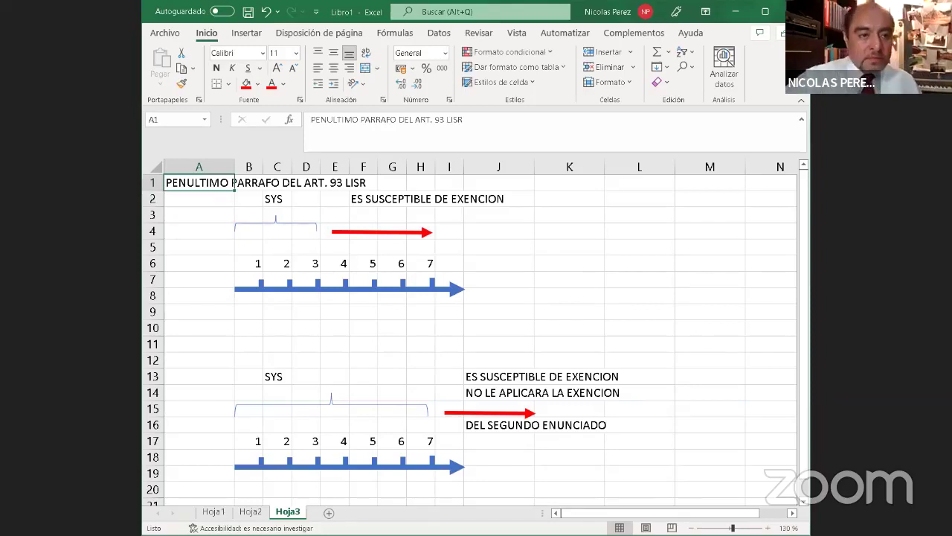
left_click(216, 67)
left_click(232, 67)
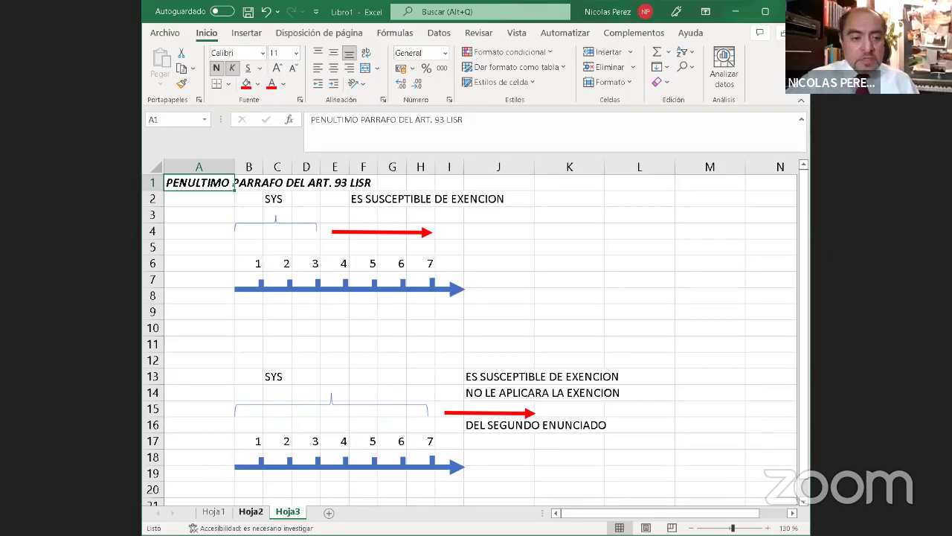
Step: On sheet Hoja2, format the "2o ENUNCIADO" heading in B15 as bold and italic
left_click(250, 511)
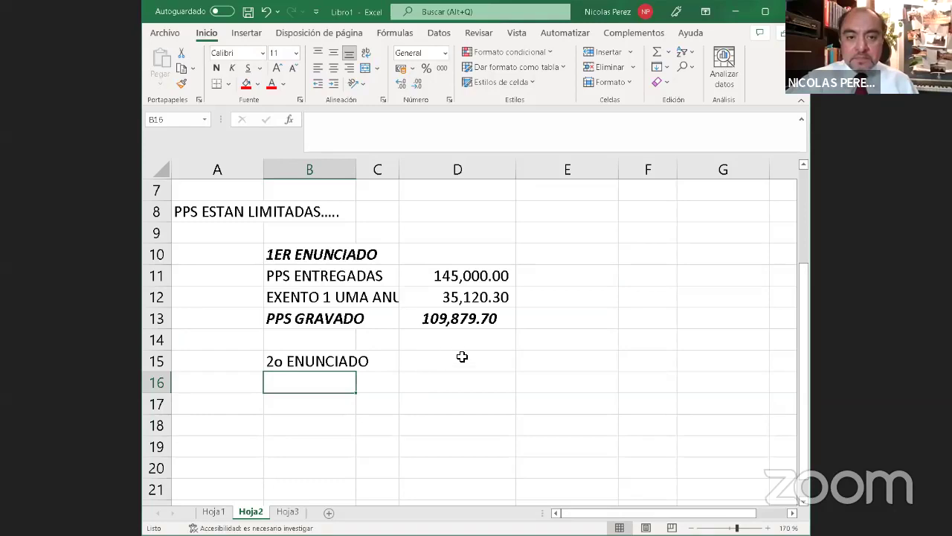
scroll(461, 357, "up", 2)
scroll(462, 355, "down", 2)
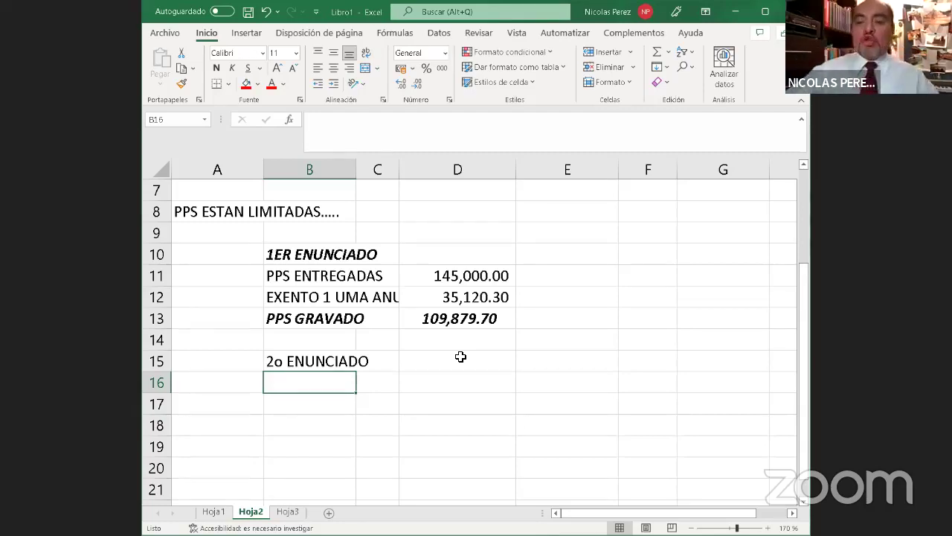
key("Up")
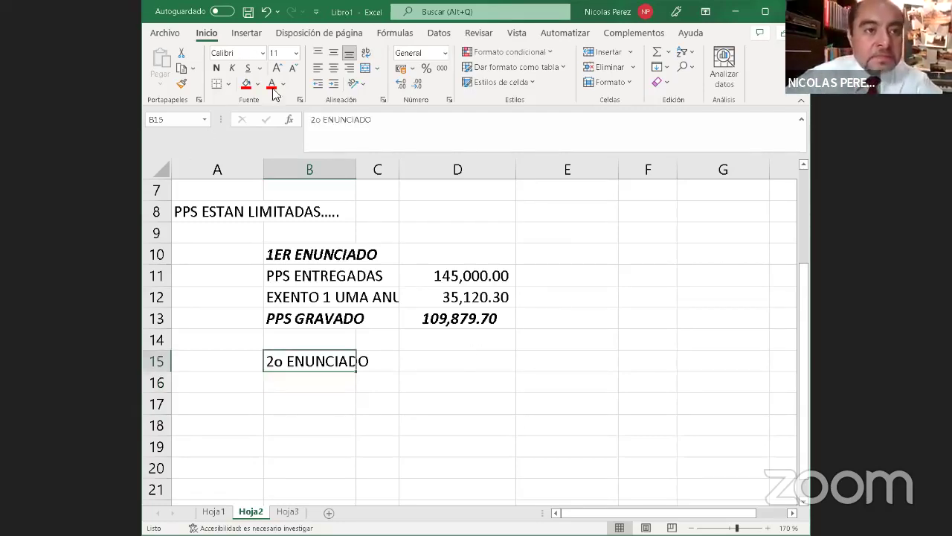
left_click(216, 68)
left_click(231, 68)
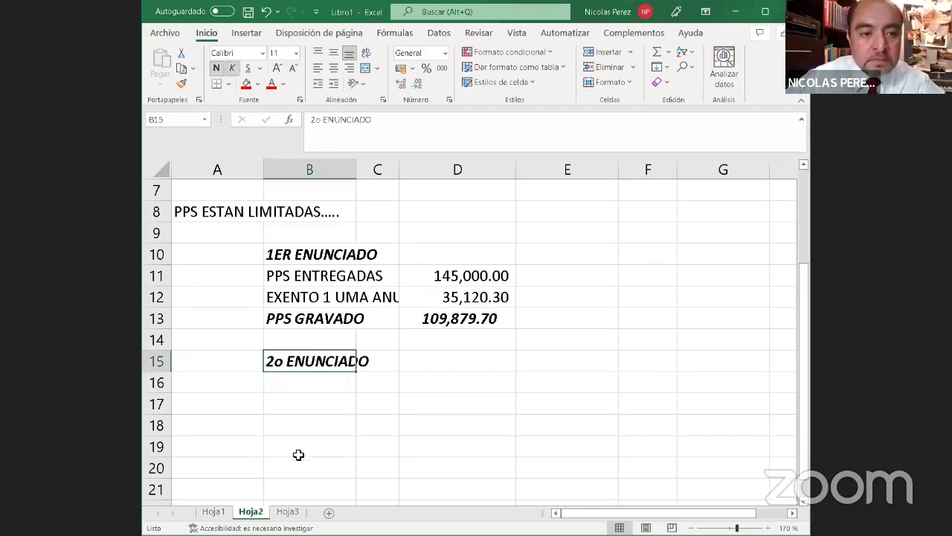
Step: Enter the label "SYS" in B16, under the 2o ENUNCIADO heading
left_click(313, 382)
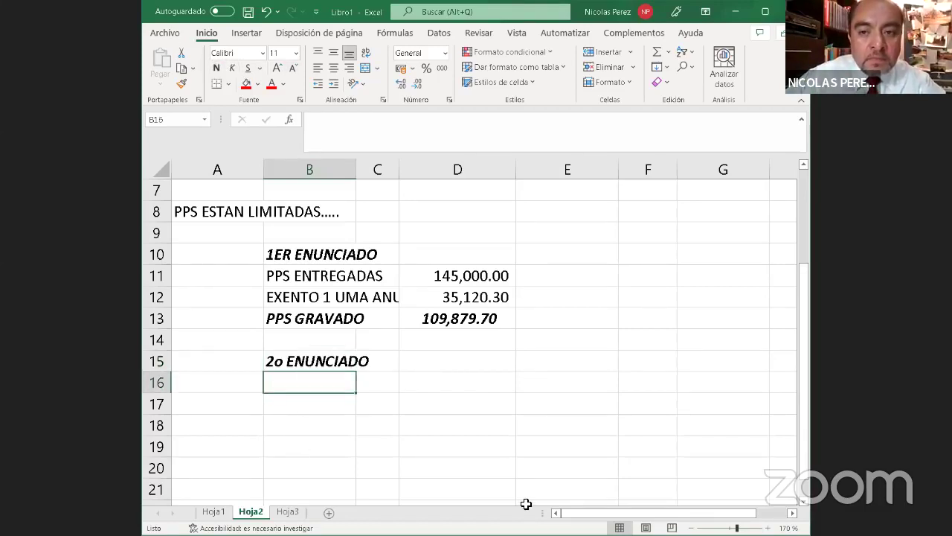
type("SYS")
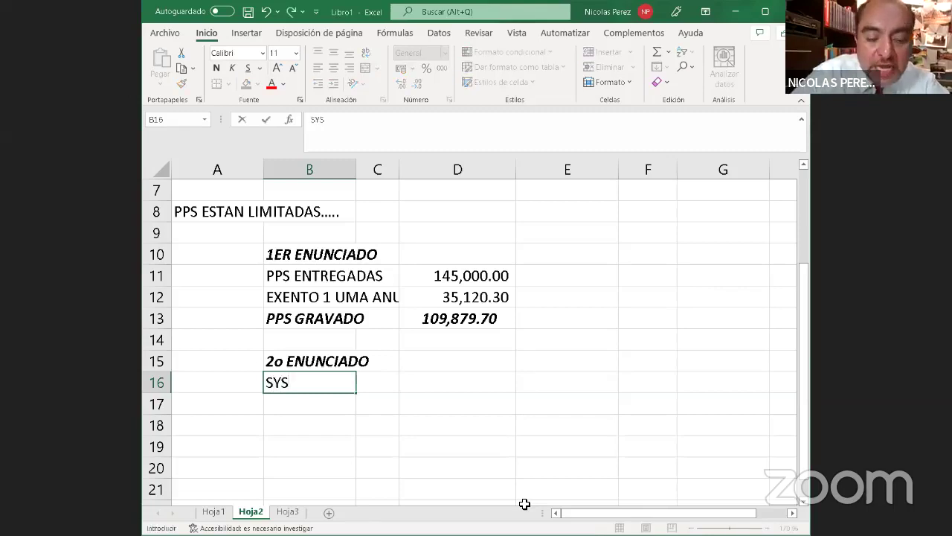
key("Return")
Step: In D16, enter a formula that references the SYS amount of the PA row, =B5
key("Up")
key("Right")
key("Right")
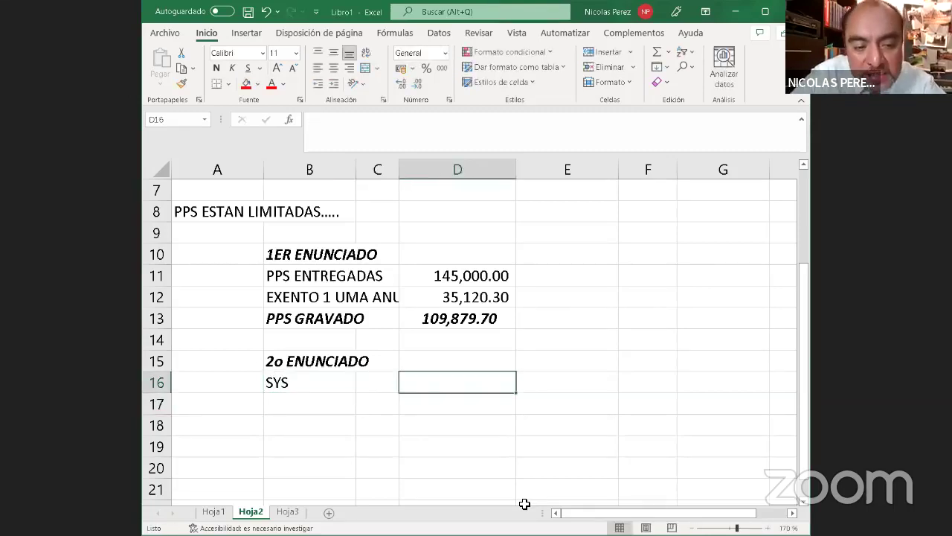
type("=")
key("Left")
key("Left")
key("Left")
key("Up")
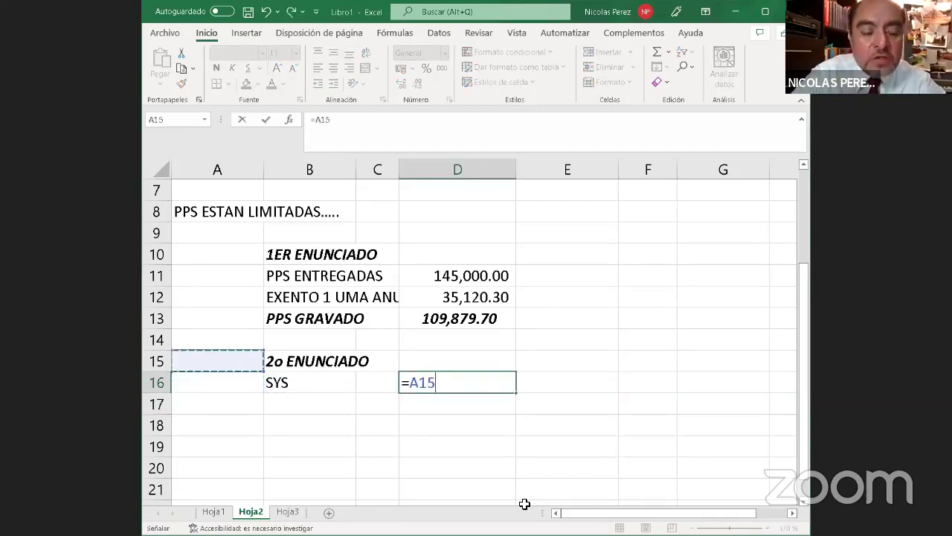
key("Up")
key("Up")
key("Up")
key("Up")
key("Up")
key("Up")
key("Up")
key("Up")
key("Up")
key("Up")
key("Up")
key("Down")
key("Right")
key("Return")
Step: Enter the label "DIF SYS Y 7 UMAS" in B17, below SYS
key("Left")
key("Left")
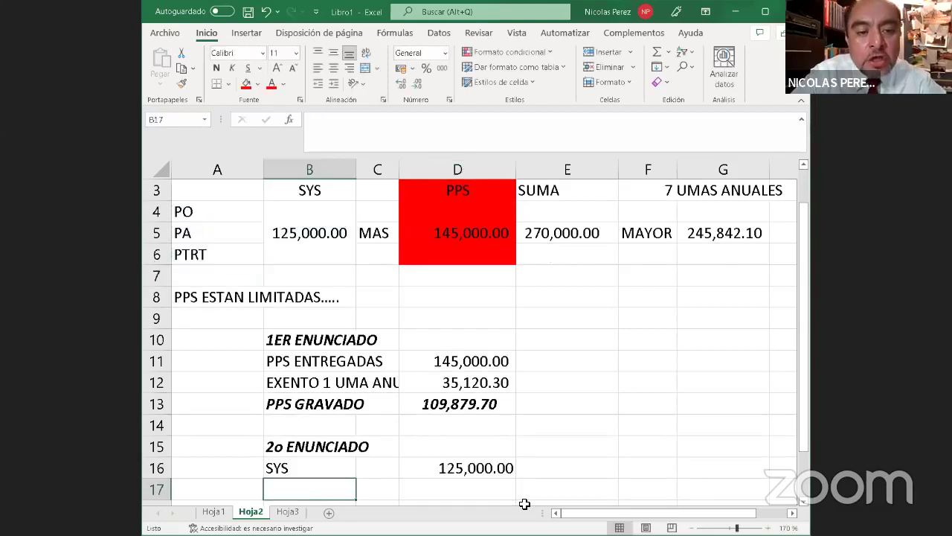
key("Down")
key("Down")
key("Down")
key("Up")
key("Up")
key("Up")
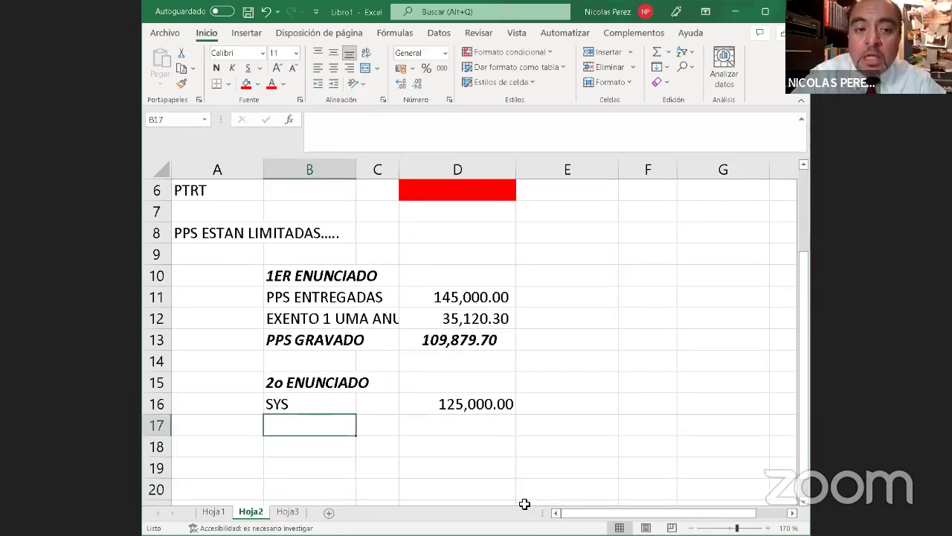
type("S+")
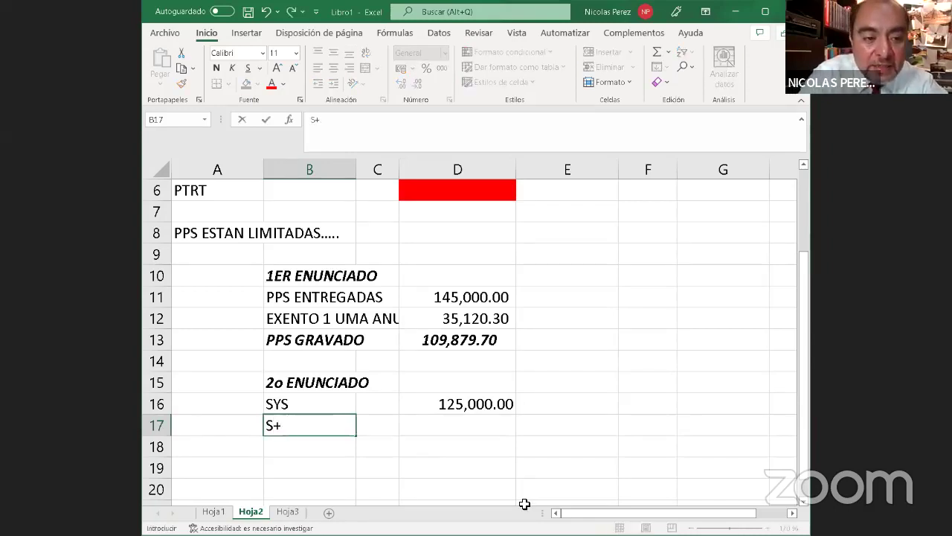
key("BackSpace")
key("BackSpace")
type("D")
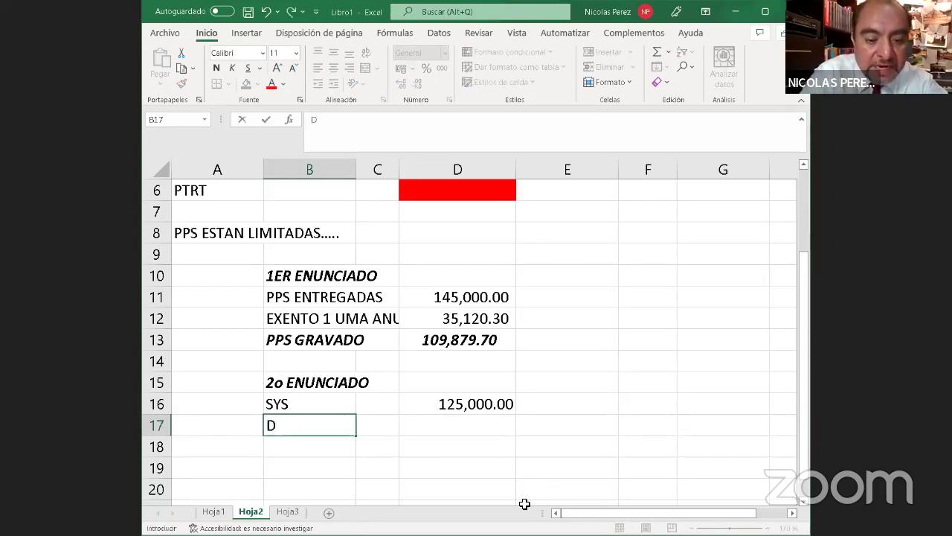
type("IF S")
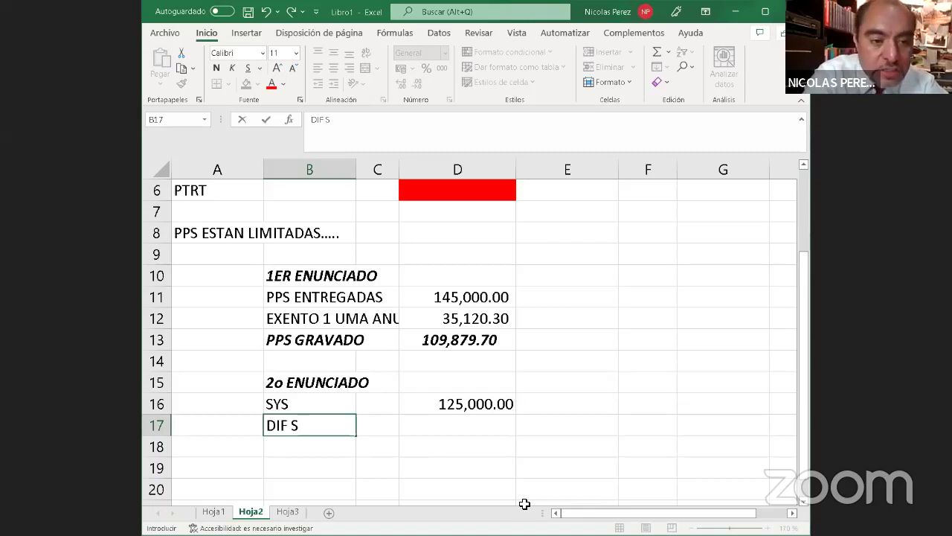
type("YS Y 7")
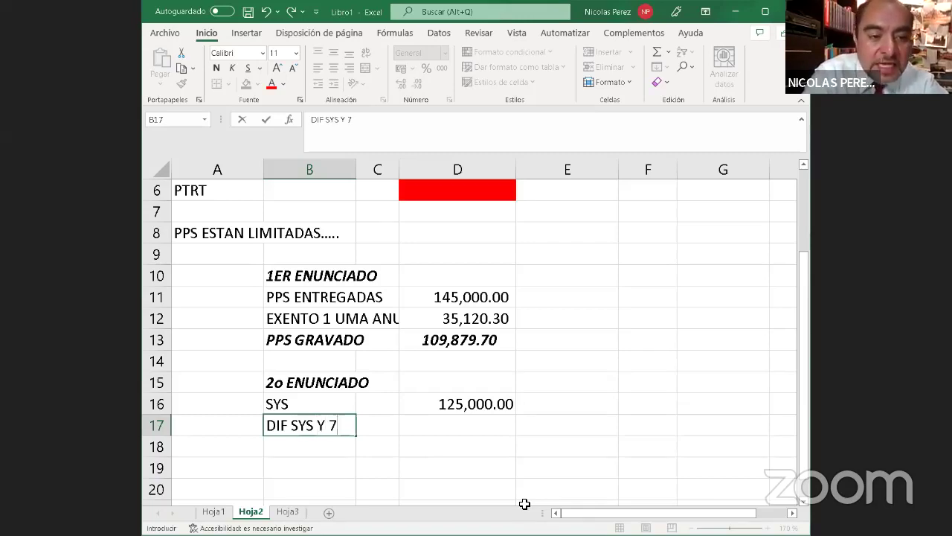
type(" UMAS")
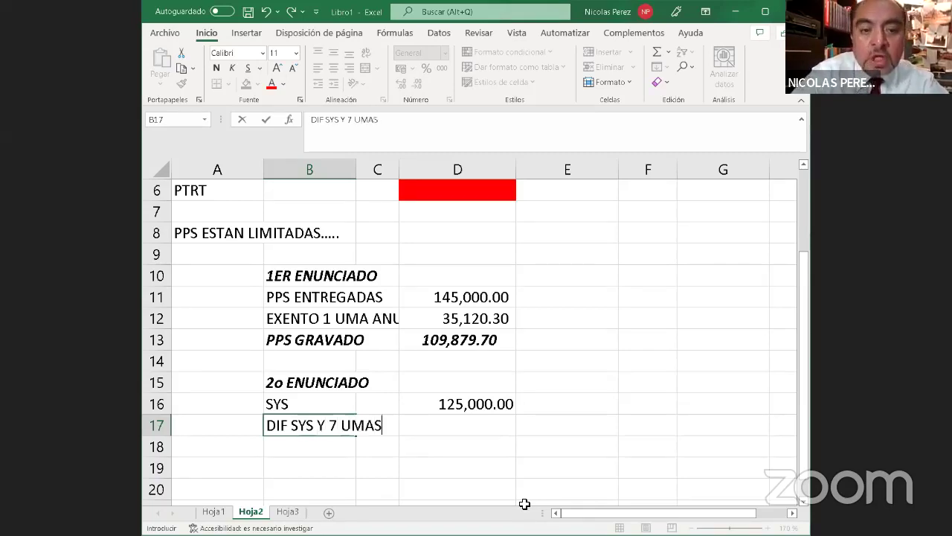
key("Return")
Step: Enter the label "(SUSCEPTIBLE EX)" in B18
type("(")
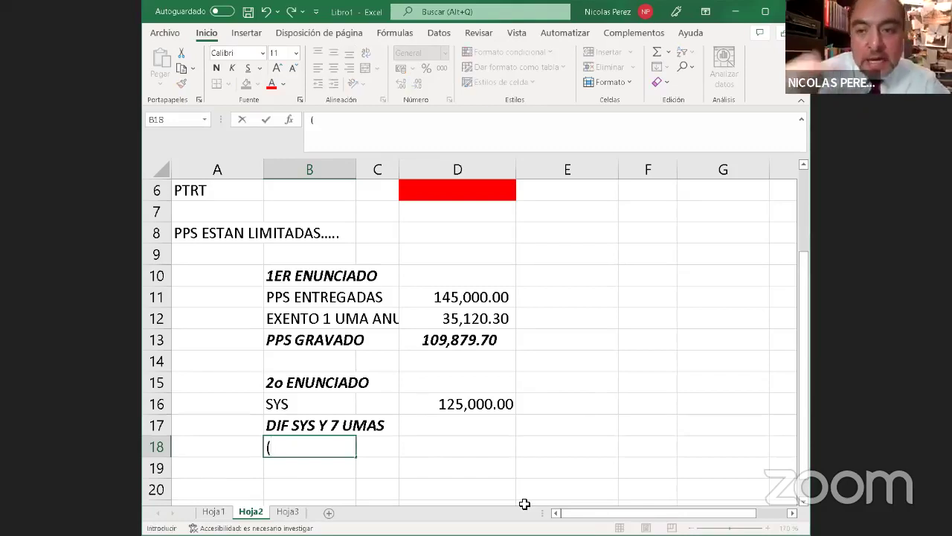
type("SUSCP")
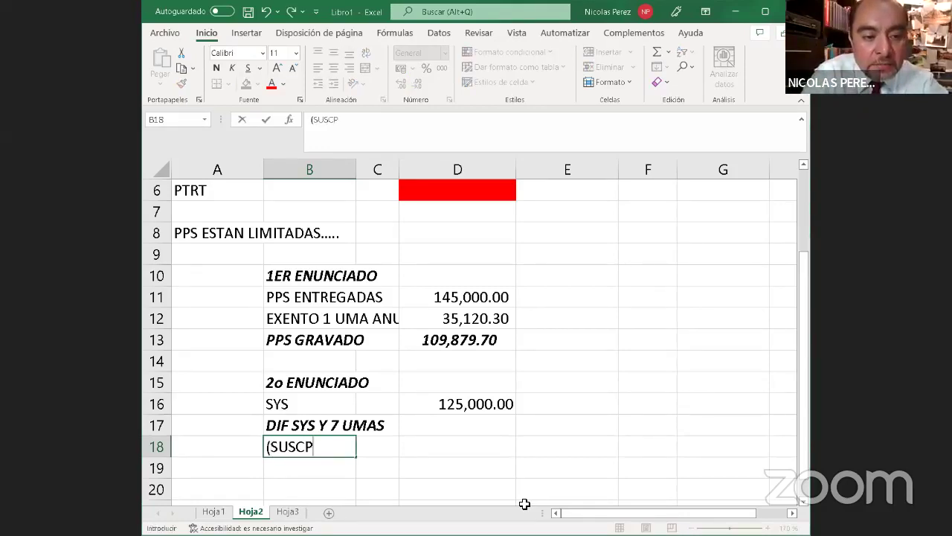
key("BackSpace")
type("EP")
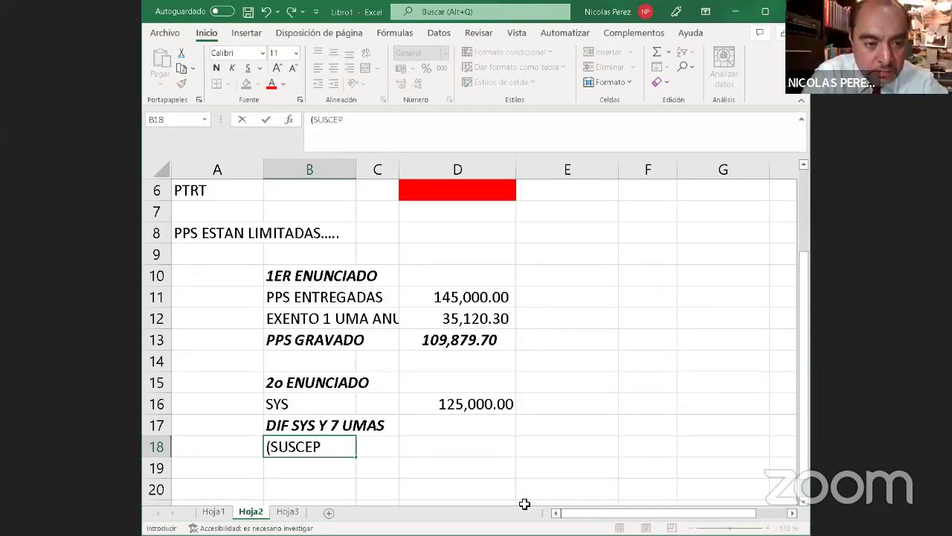
type("TIBLE EX)")
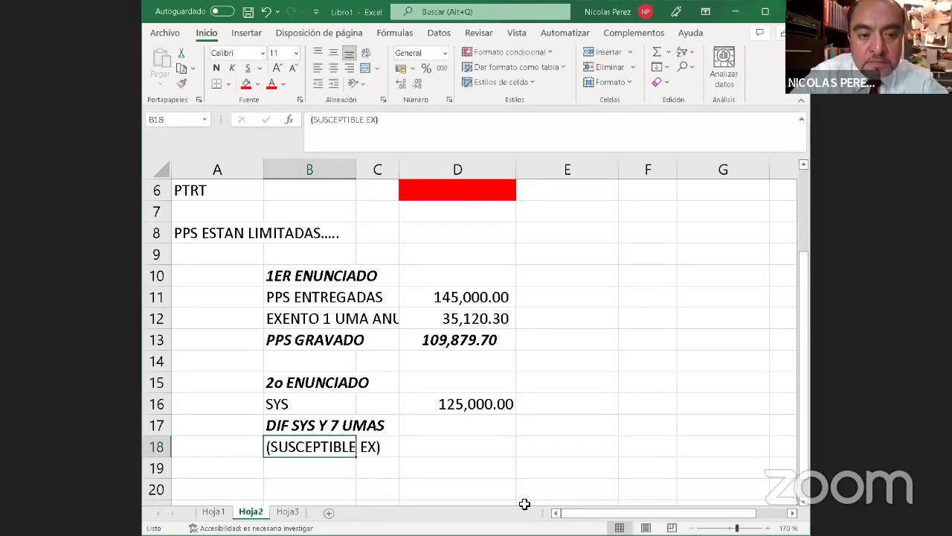
Step: In D18, calculate the SYS amount minus the 7 annual UMAS with the formula =D16-G5
key("Right")
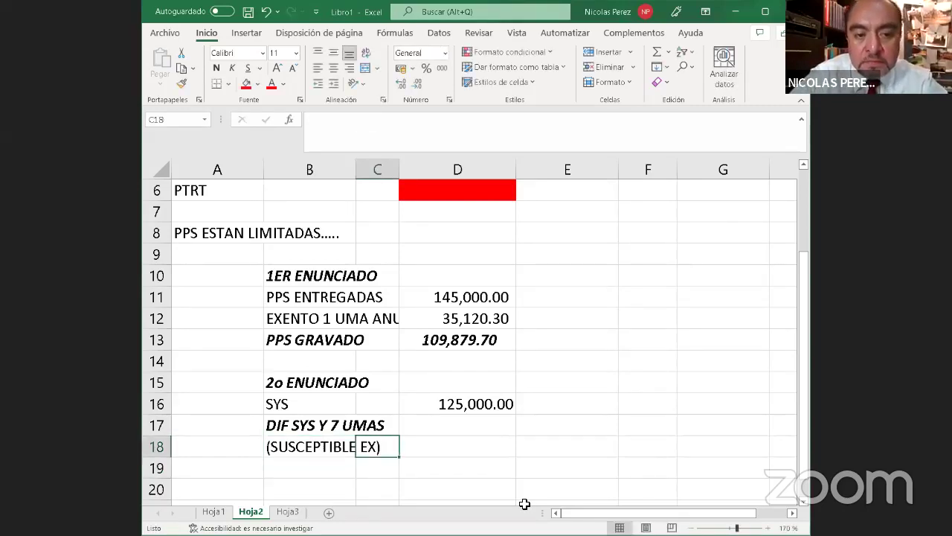
key("Right")
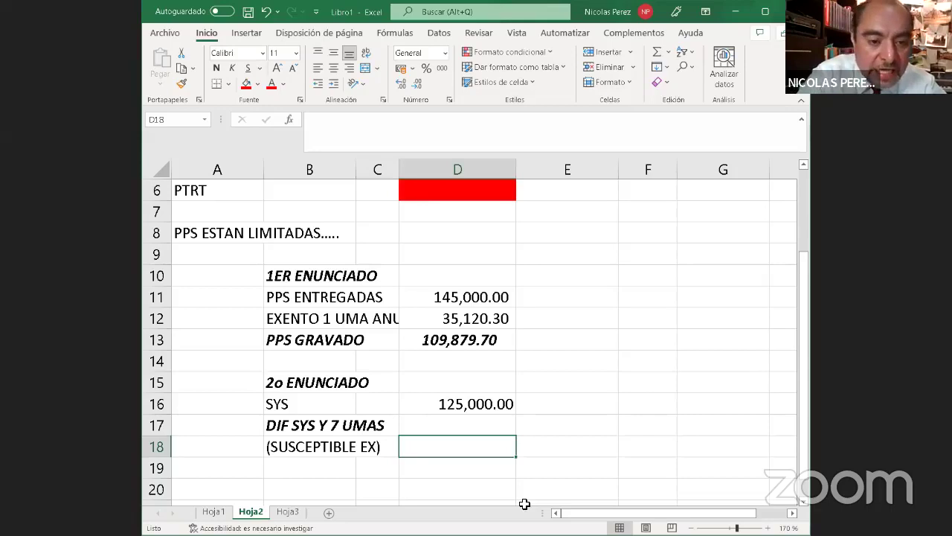
type("=")
key("Up")
key("Up")
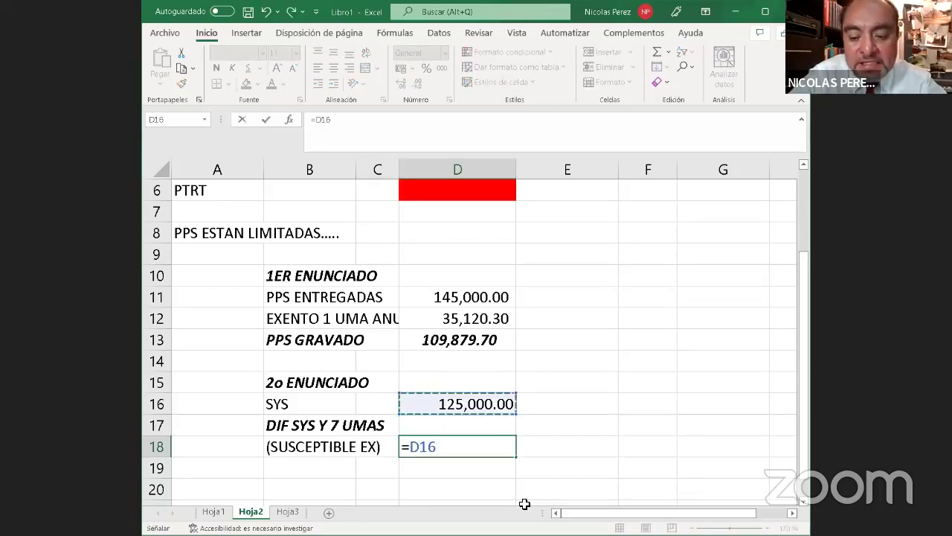
type("-")
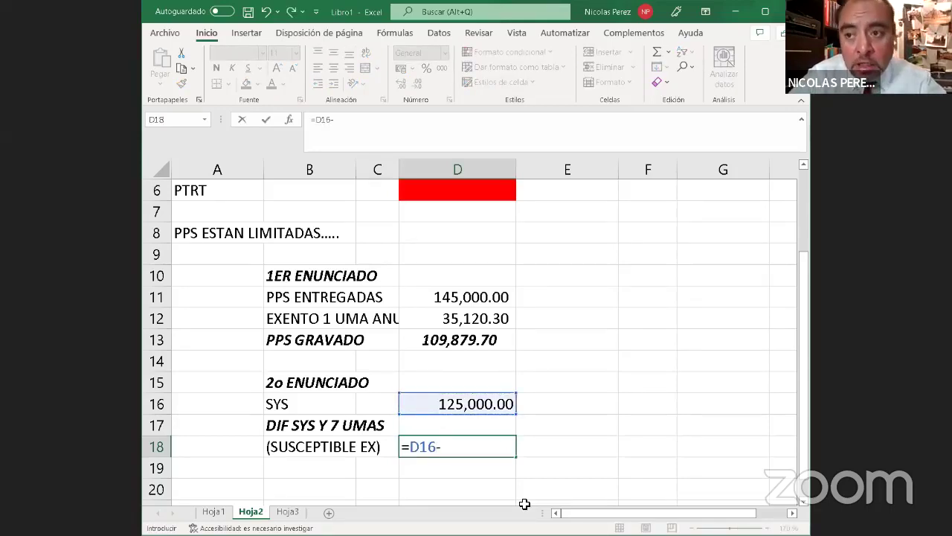
key("Up")
key("Up")
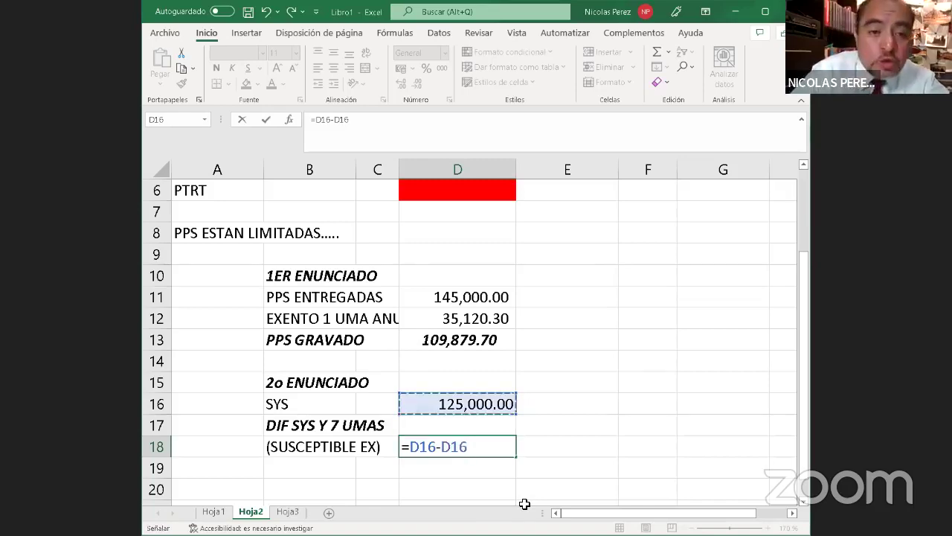
key("Up")
key("Up")
key("Up")
key("Up")
key("Up")
key("Up")
key("Up")
key("Up")
key("Up")
key("Up")
key("Right")
key("Right")
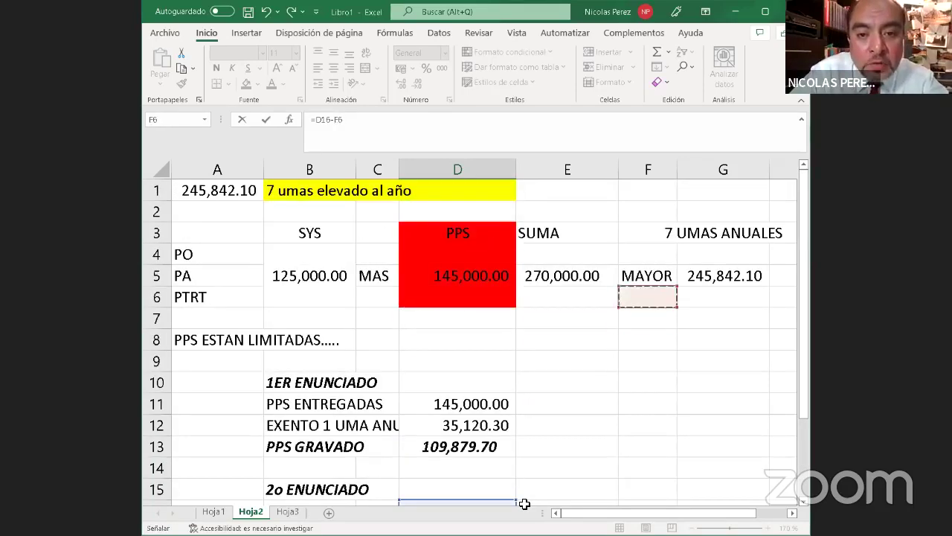
key("Up")
key("Right")
key("Return")
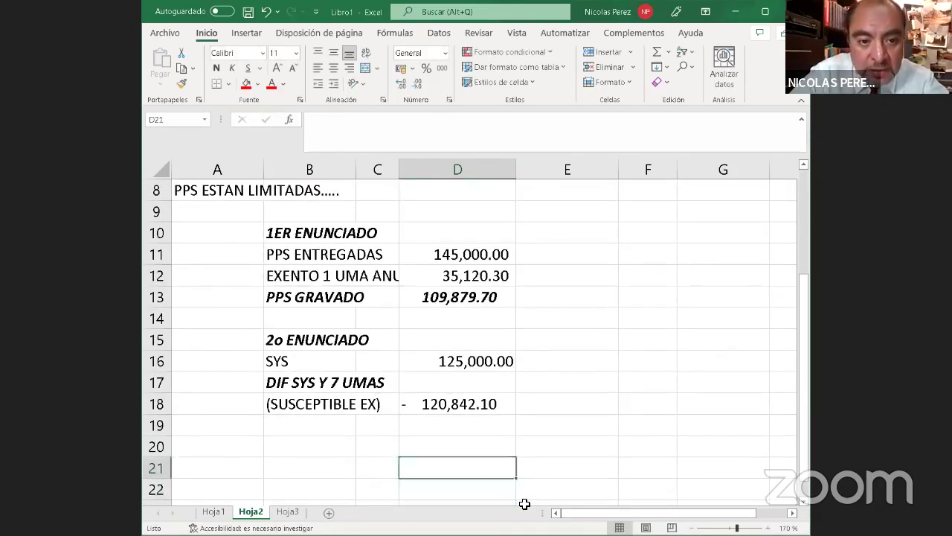
Step: Redo the calculation in D18 as the 7 annual UMAS minus the SYS amount, with the formula =G5-D16
key("Up")
type("=")
key("Right")
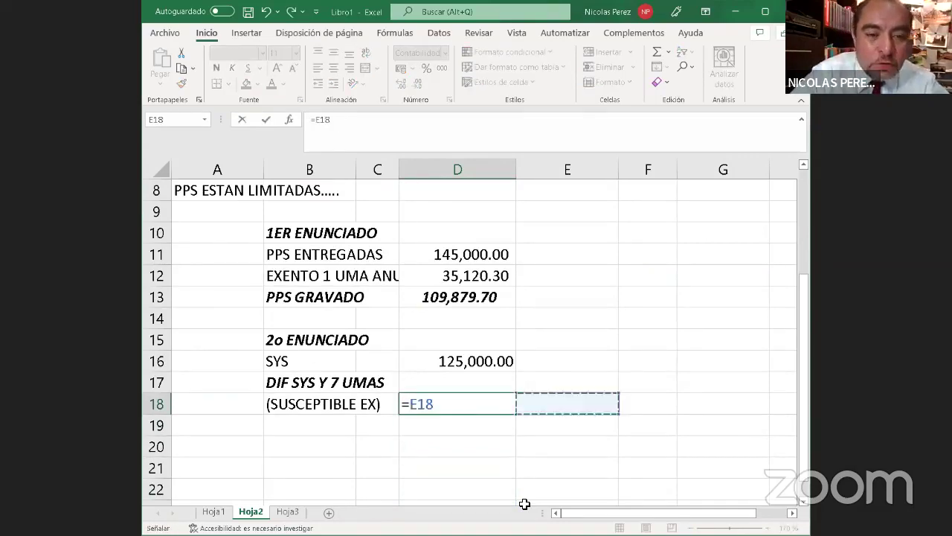
key("Right")
key("Up")
key("Up")
key("Up")
key("Up")
key("Up")
key("Up")
key("Up")
key("Up")
key("Up")
key("Up")
key("Up")
key("Up")
key("Up")
key("Up")
key("Up")
key("Up")
key("Down")
key("Down")
key("Down")
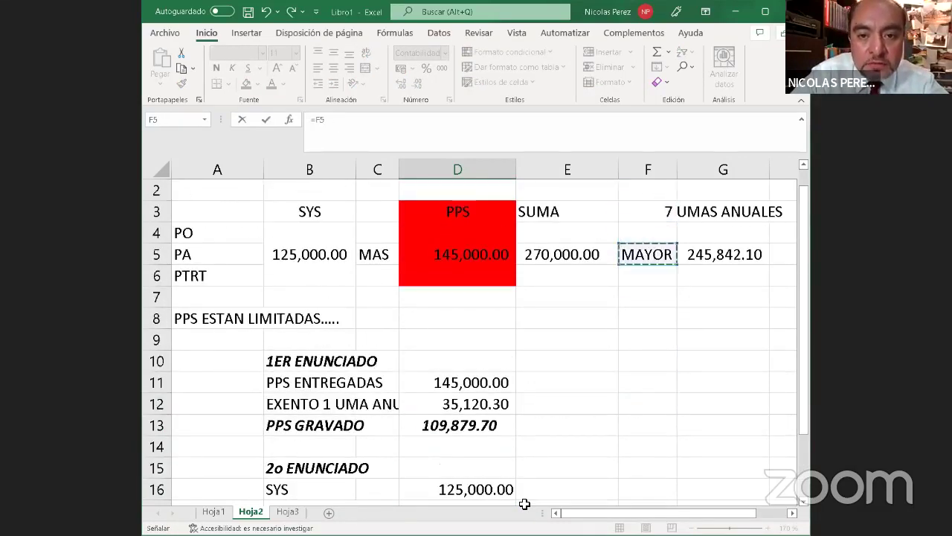
key("Right")
type("-")
key("Down")
key("Down")
key("Up")
key("Up")
key("Up")
key("Up")
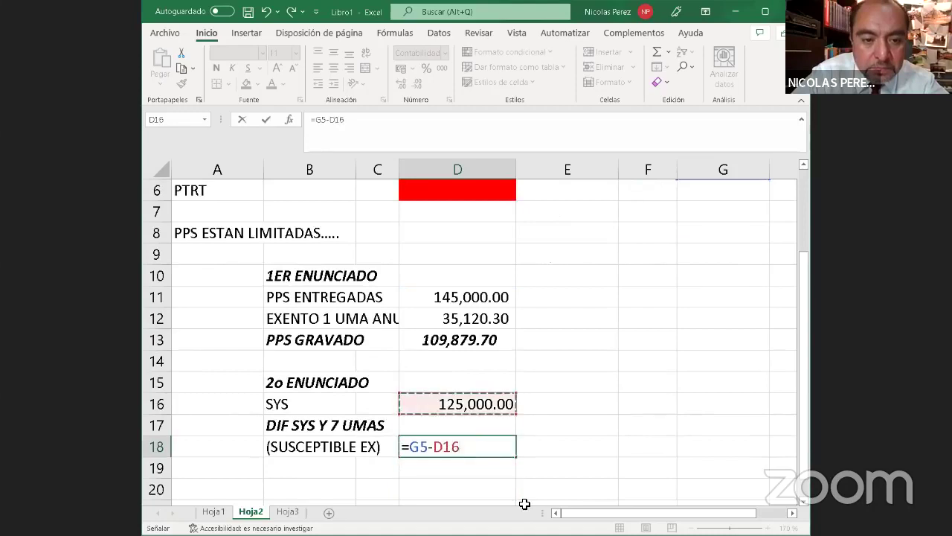
key("Return")
key("Up")
key("Up")
key("Down")
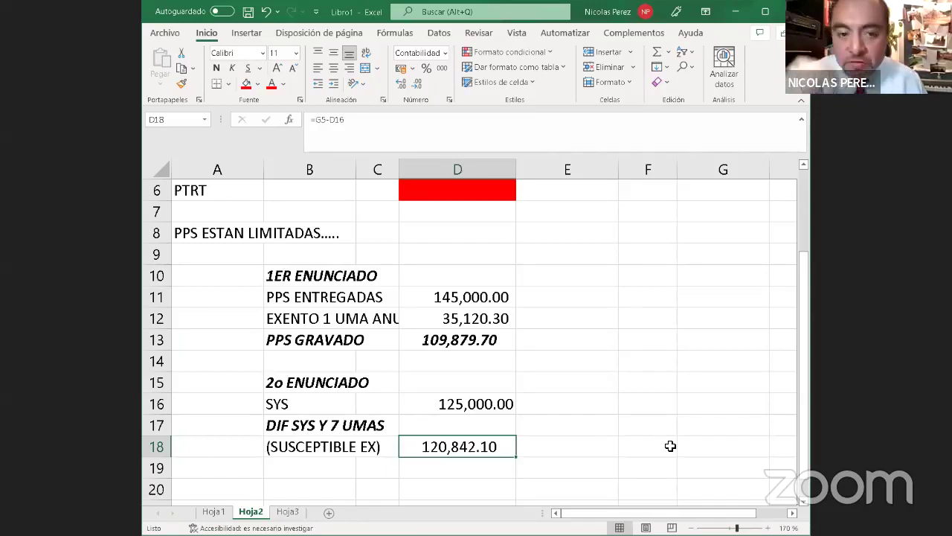
Step: Enter the label "ENTREGA PPS" in B19, below "(SUSCEPTIBLE EX)"
key("Left")
key("Left")
key("Down")
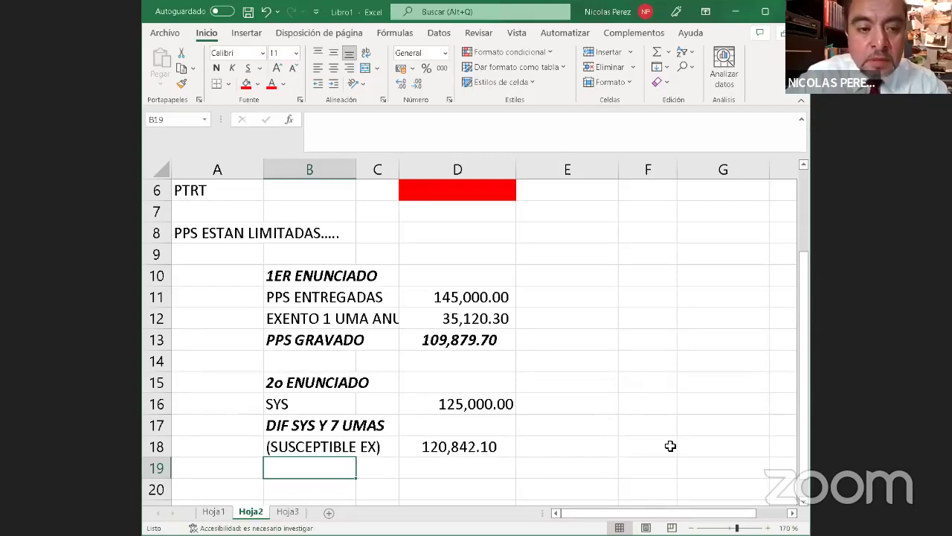
type("PA")
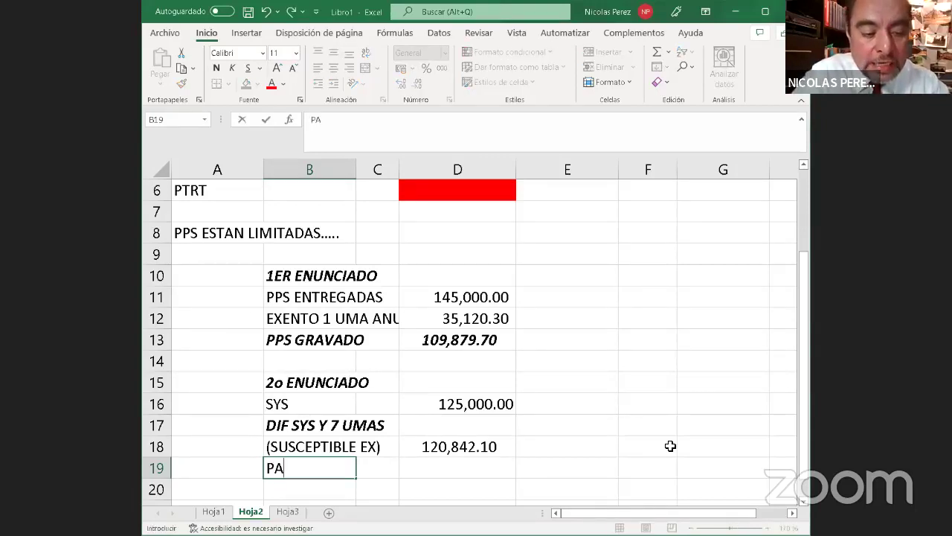
type("GO PPS")
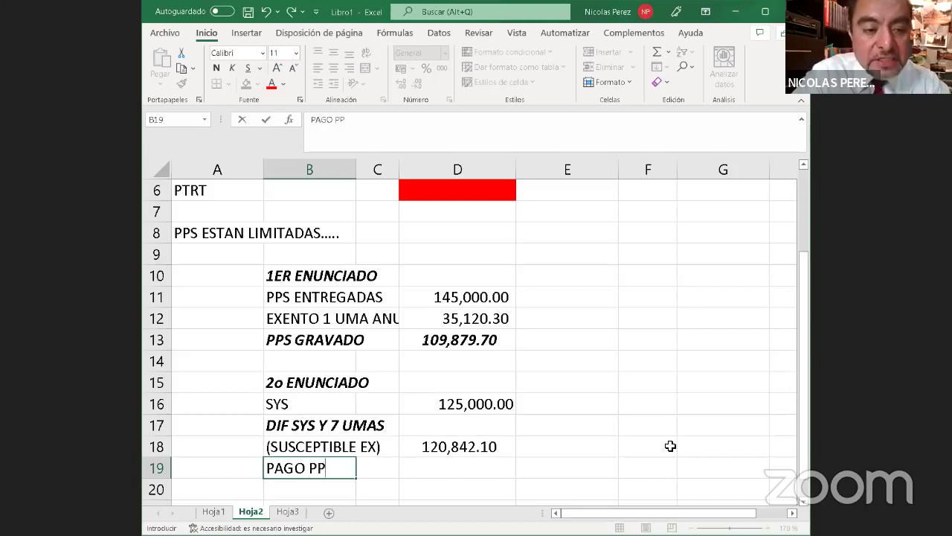
key("BackSpace")
key("BackSpace")
key("BackSpace")
key("BackSpace")
key("BackSpace")
key("BackSpace")
key("BackSpace")
key("BackSpace")
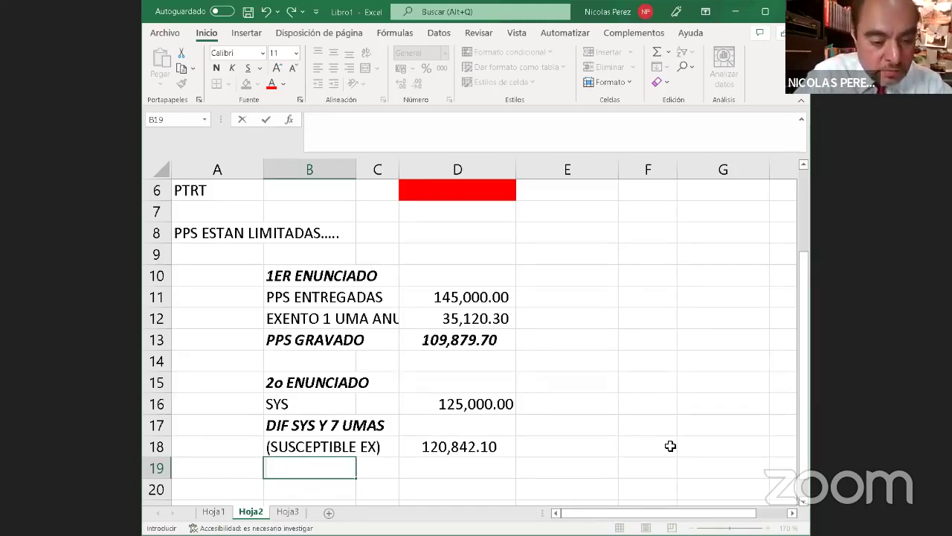
type("ENTREGA PPS")
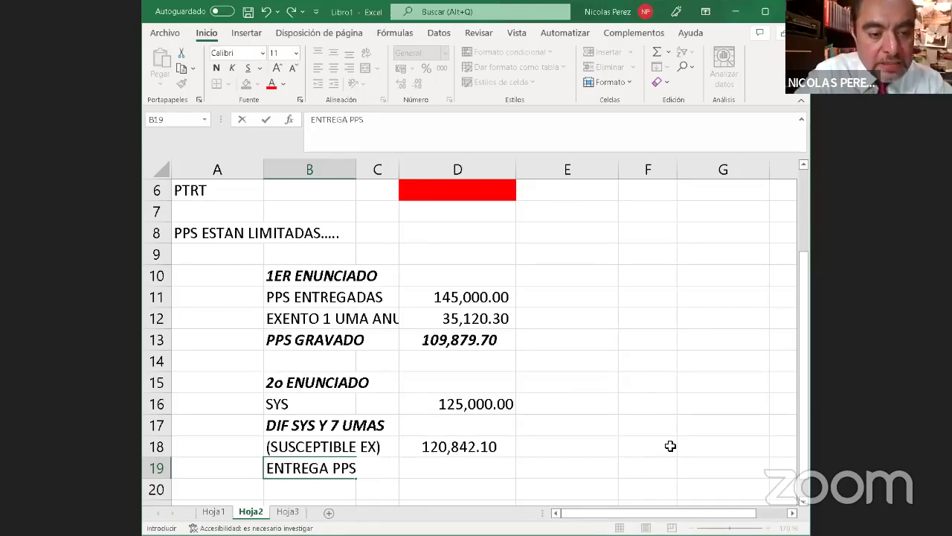
key("Return")
Step: In D19, reference the PPS amount from the red block at the top of the sheet with the formula =D4
key("Up")
key("Right")
key("Right")
type("=")
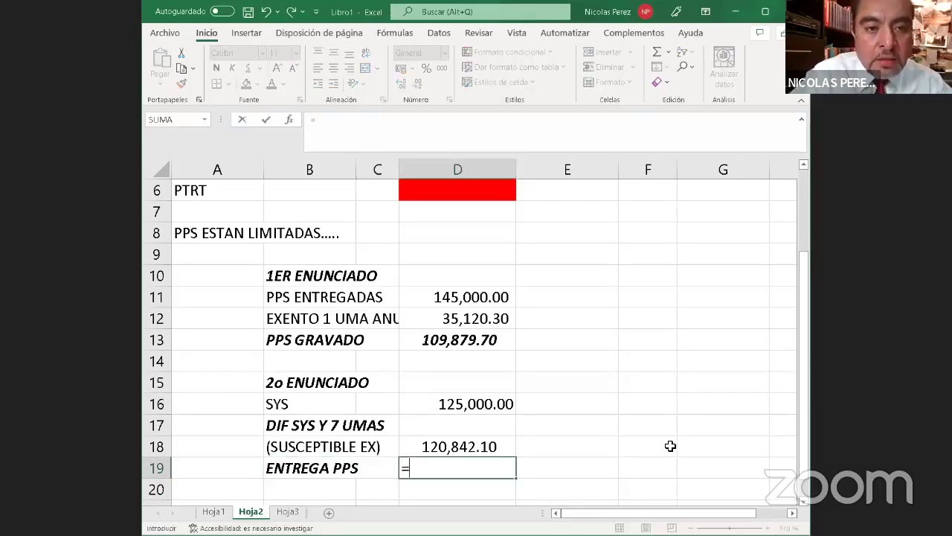
key("Up")
key("Up")
key("Up")
key("Up")
key("Up")
key("Up")
key("Up")
key("Up")
key("Up")
key("Up")
key("Up")
key("Up")
key("Up")
key("Up")
key("Up")
key("Up")
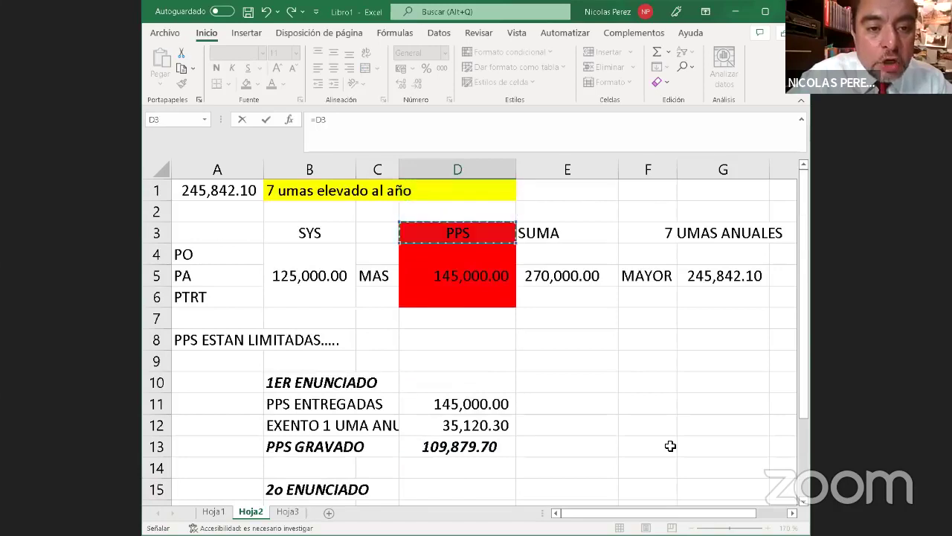
key("Down")
key("Return")
Step: Enter the label "PPS GRAVADOS" in B20, below "ENTREGA PPS"
key("Down")
key("Down")
key("Down")
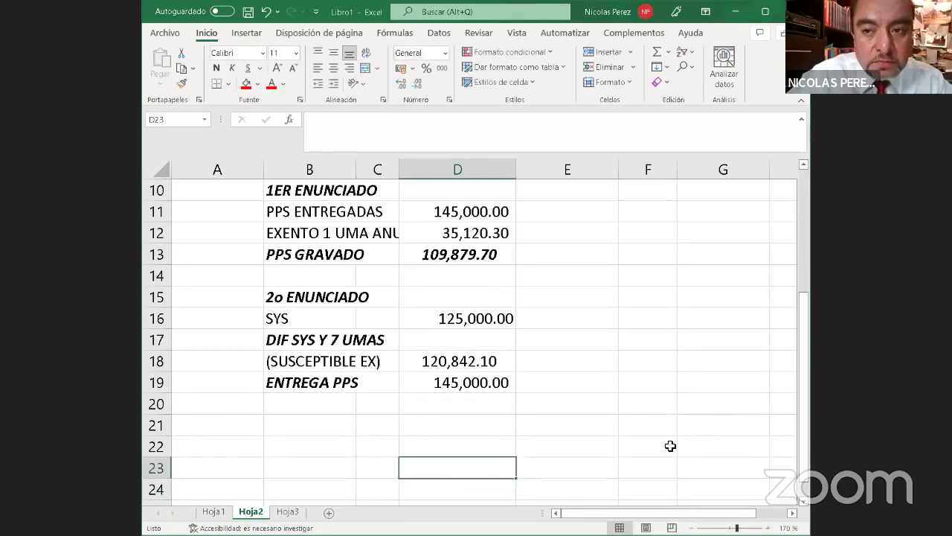
key("Up")
key("Up")
key("Up")
key("Up")
key("Up")
key("Left")
key("Left")
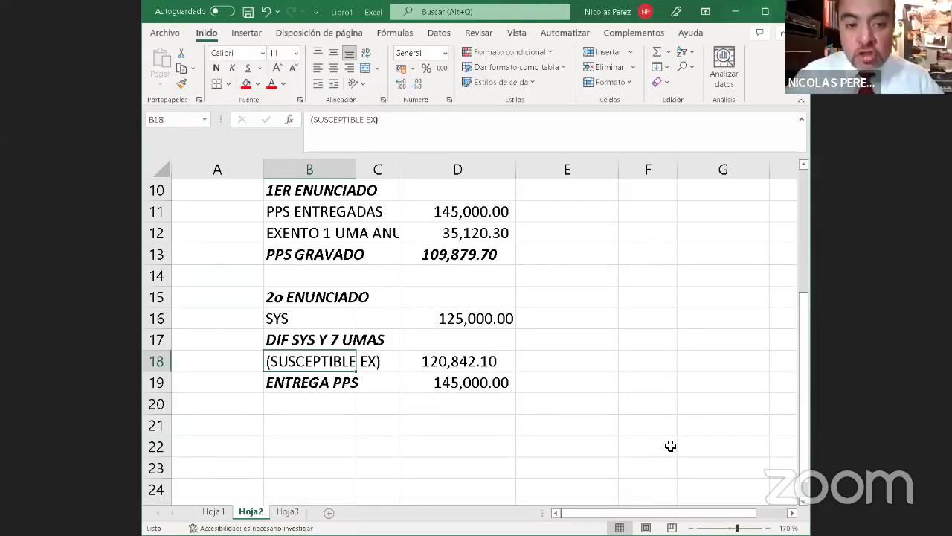
key("Down")
key("Down")
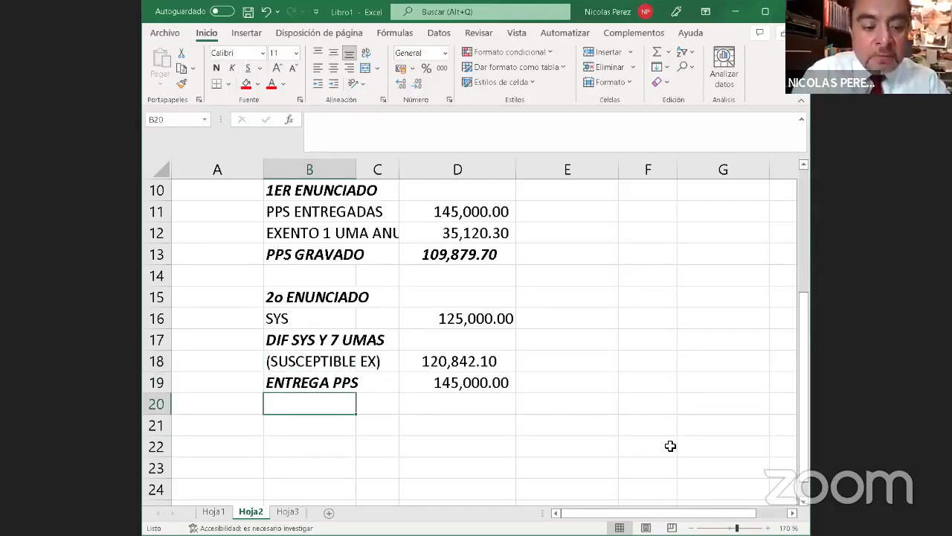
type("PPS")
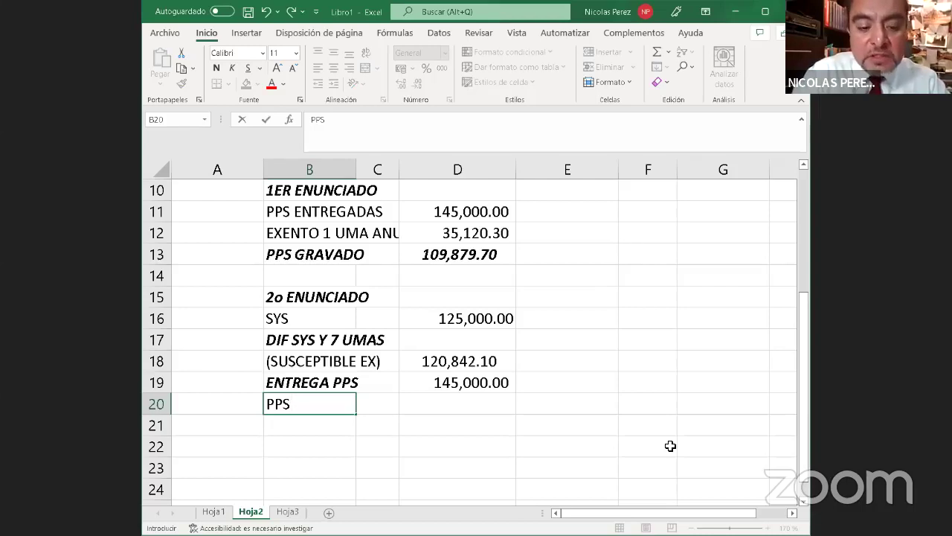
type(" GRAVAD")
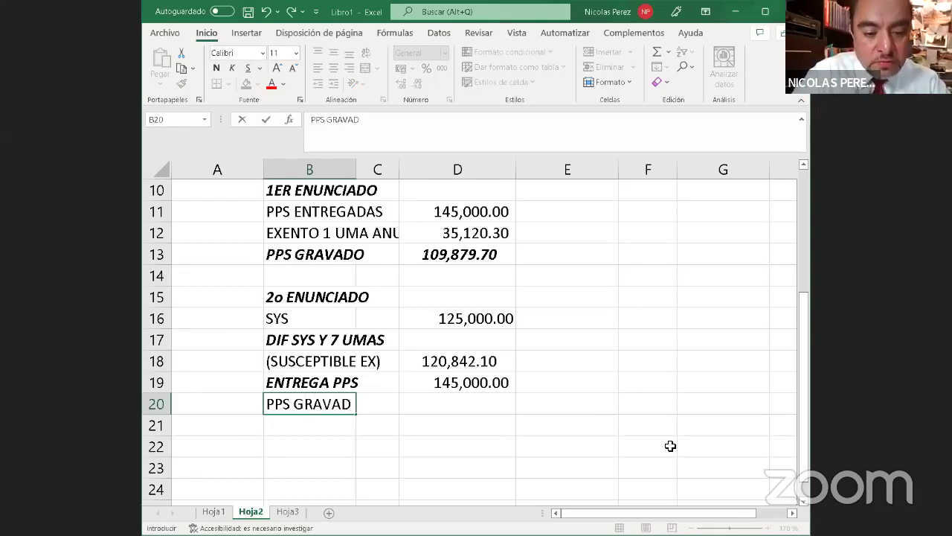
type("OS")
key("Return")
Step: In D20, calculate the taxable PPS as the delivered PPS minus the amount susceptible to exemption, with the formula =D19-D18
key("Up")
key("Right")
key("Right")
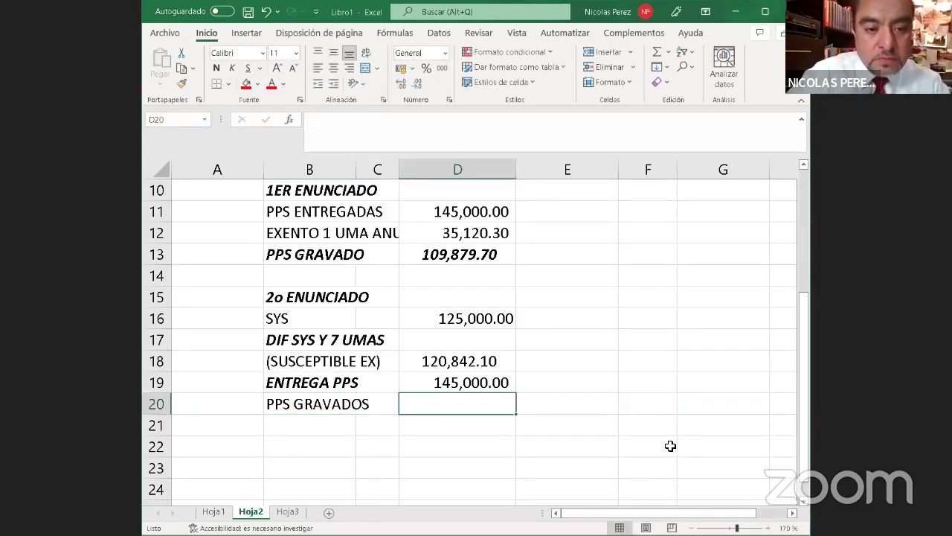
type("=")
key("Up")
type("-")
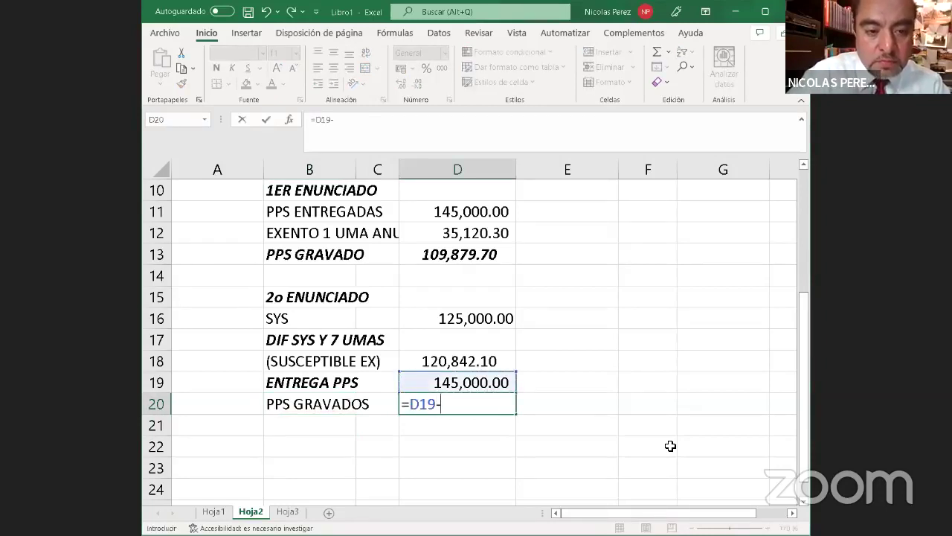
key("Up")
key("Up")
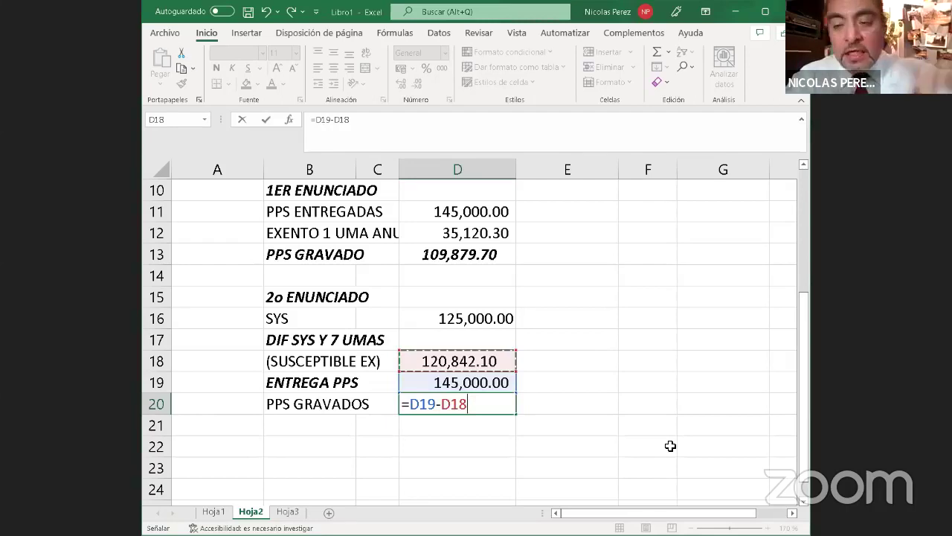
key("Return")
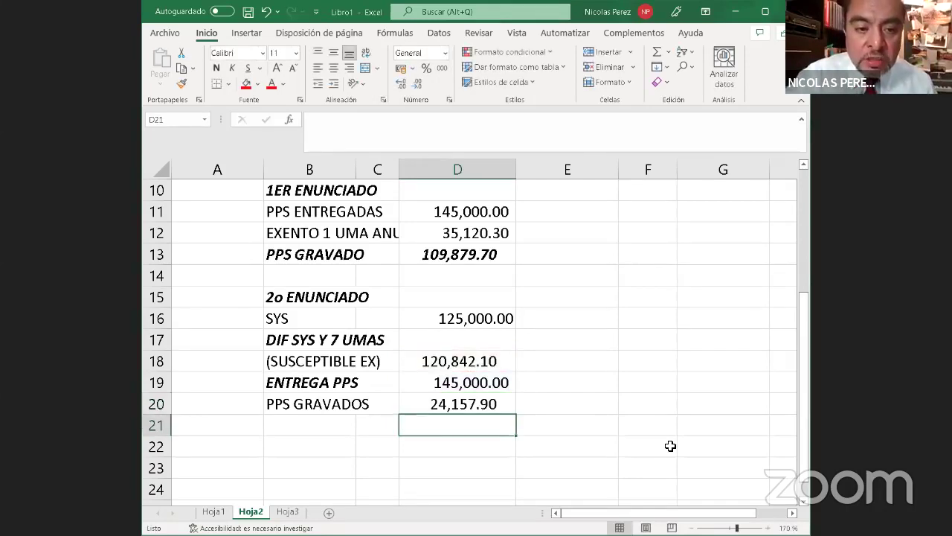
key("Up")
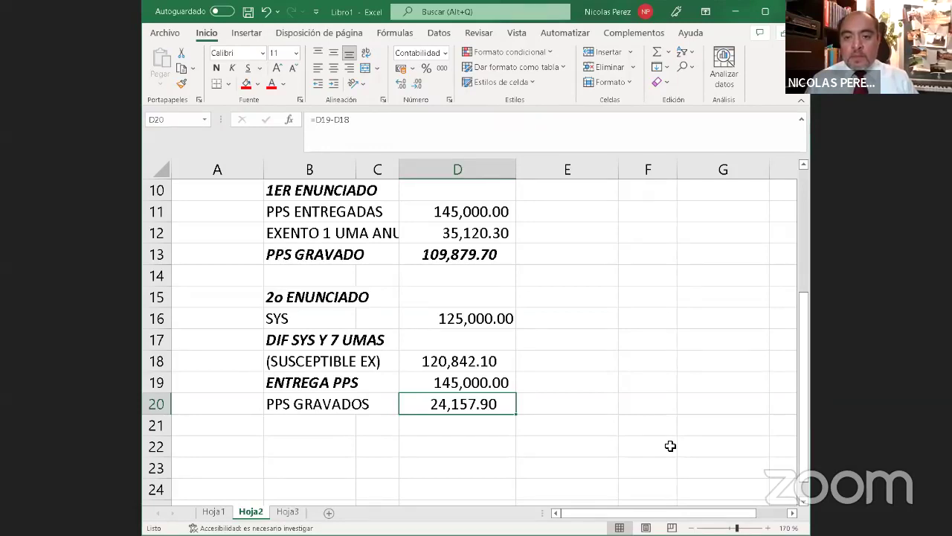
Step: Review the results of both statements, examining the one-UMA exemption and the taxable PPS of the first statement
key("Up")
key("Up")
key("Up")
key("Up")
key("Up")
key("Up")
key("Up")
key("Up")
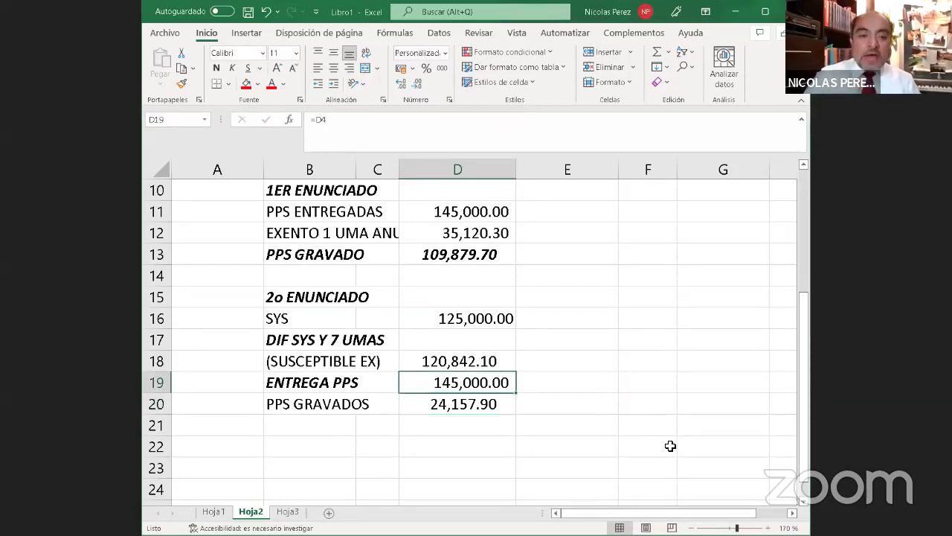
key("Up")
key("Up")
key("Up")
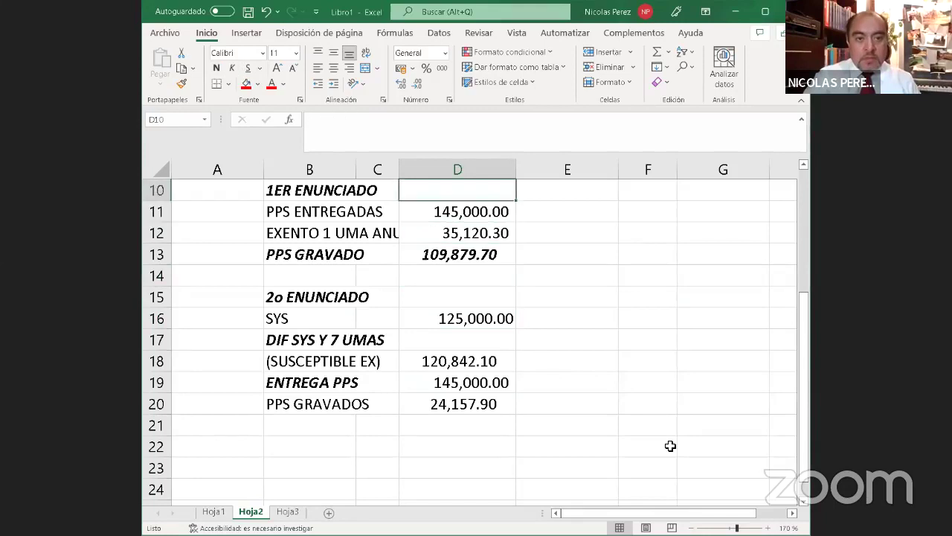
key("Down")
key("Down")
key("Down")
key("Left")
key("Left")
key("Right")
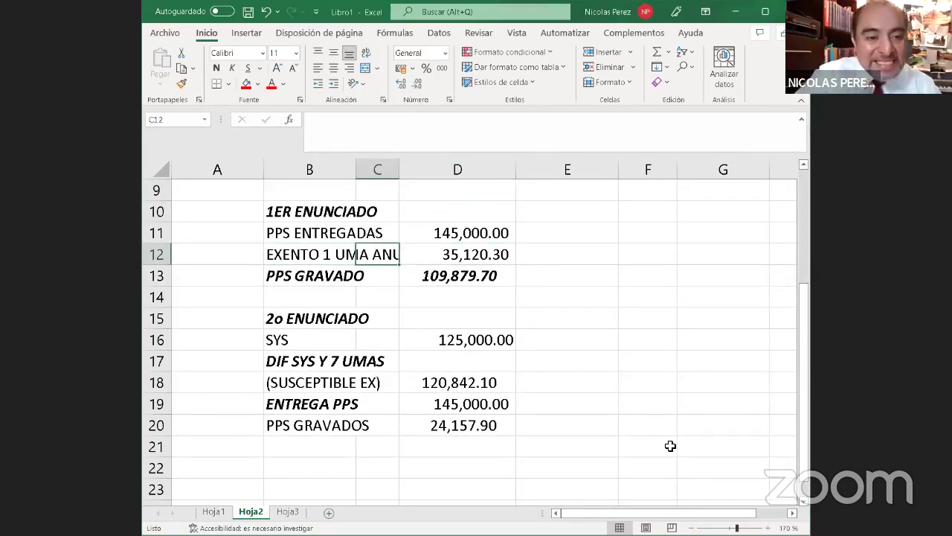
key("shift+Right")
key("shift+Left")
key("shift+Right")
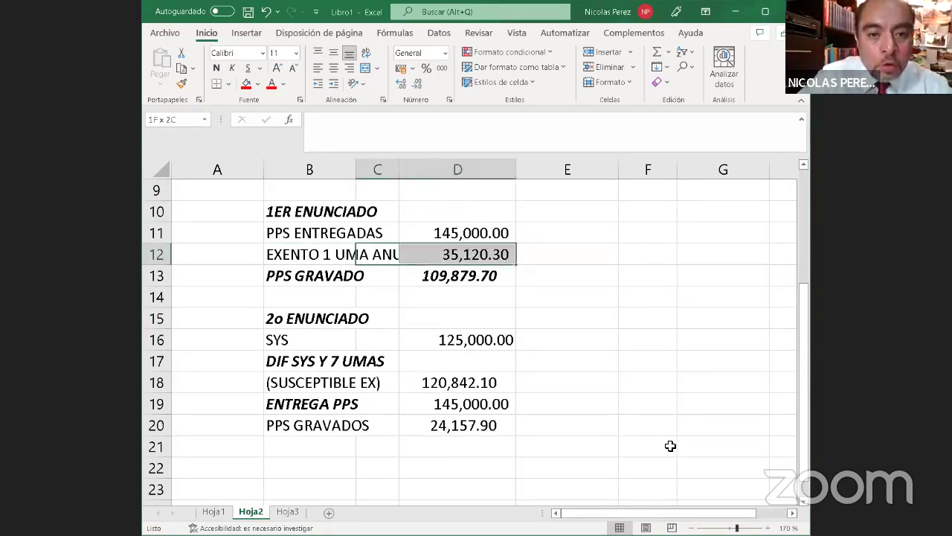
key("shift+Left")
key("shift+Right")
key("shift+Left")
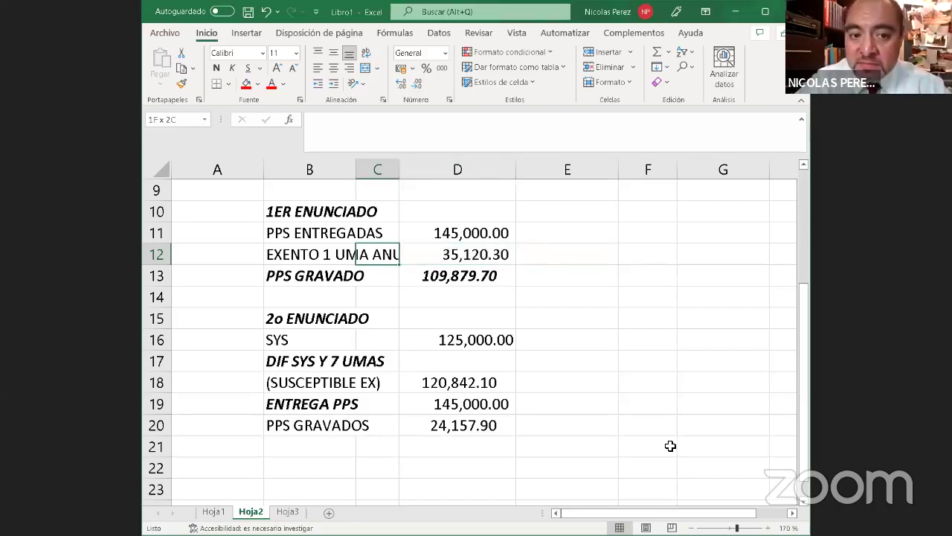
key("shift+Right")
key("shift+Left")
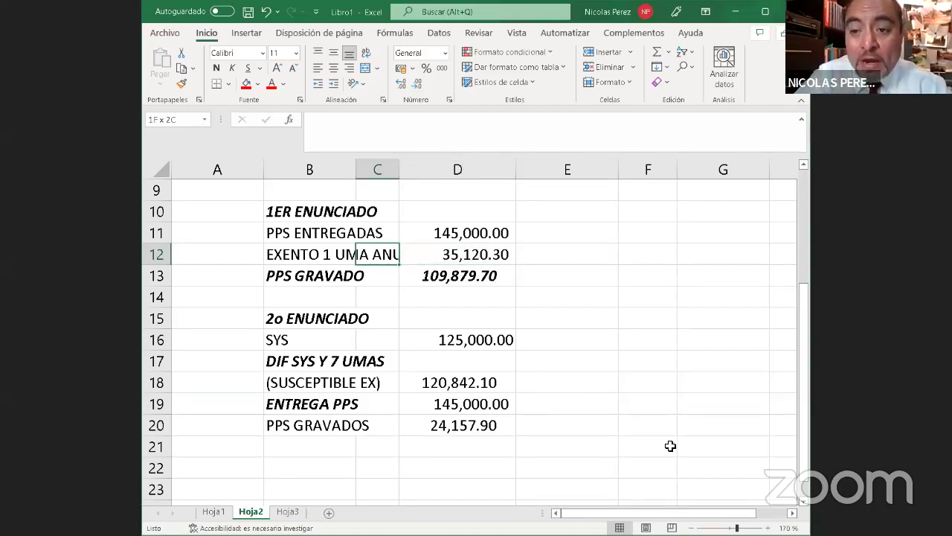
key("Right")
key("Down")
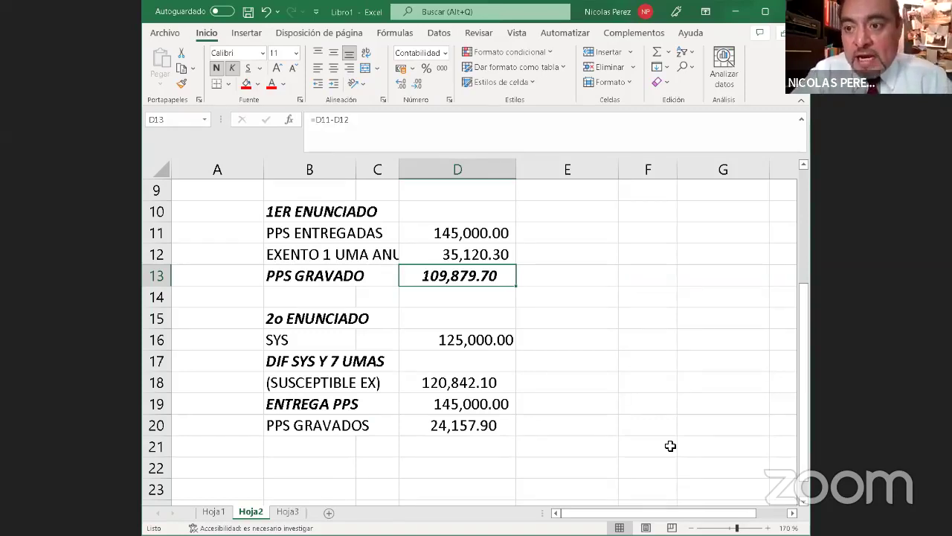
Step: In G7, calculate the monthly equivalent of the 7 annual UMAS with the formula =G5/12
key("Up")
key("Up")
key("Up")
key("Up")
key("Up")
key("Up")
key("Up")
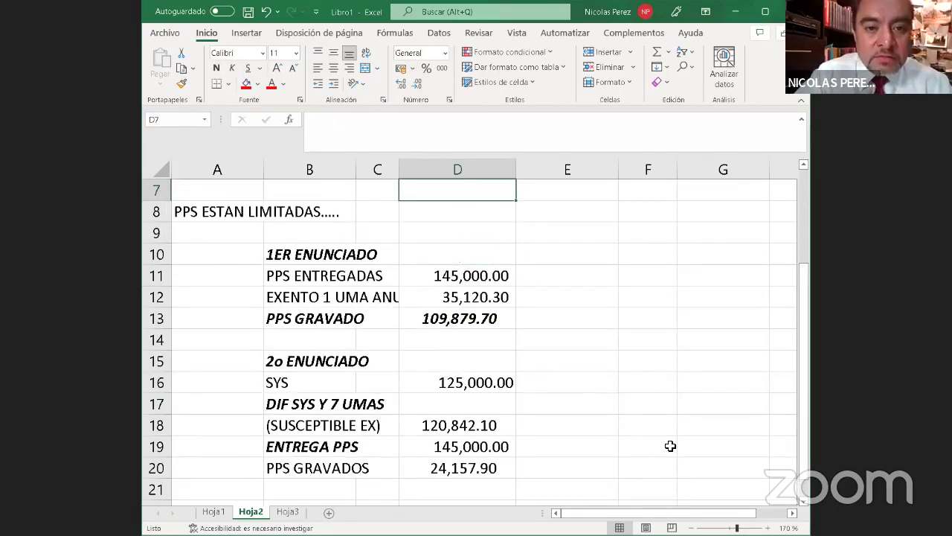
key("Down")
key("Right")
key("Right")
key("Right")
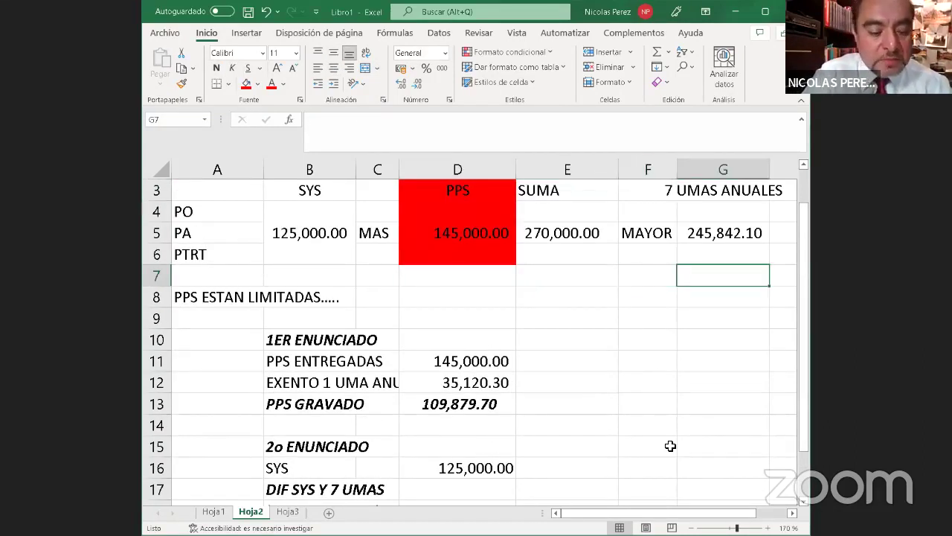
type("=")
key("Up")
key("Up")
type("/")
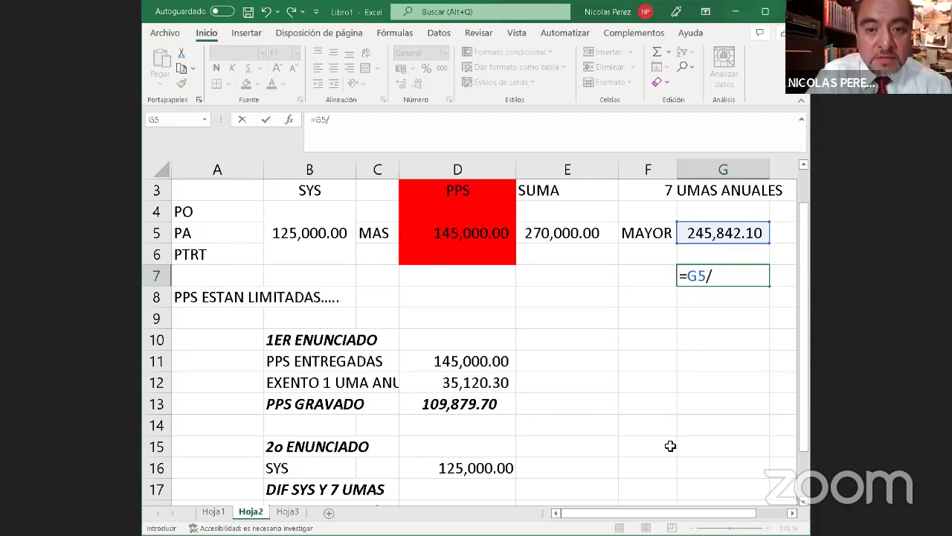
type("12")
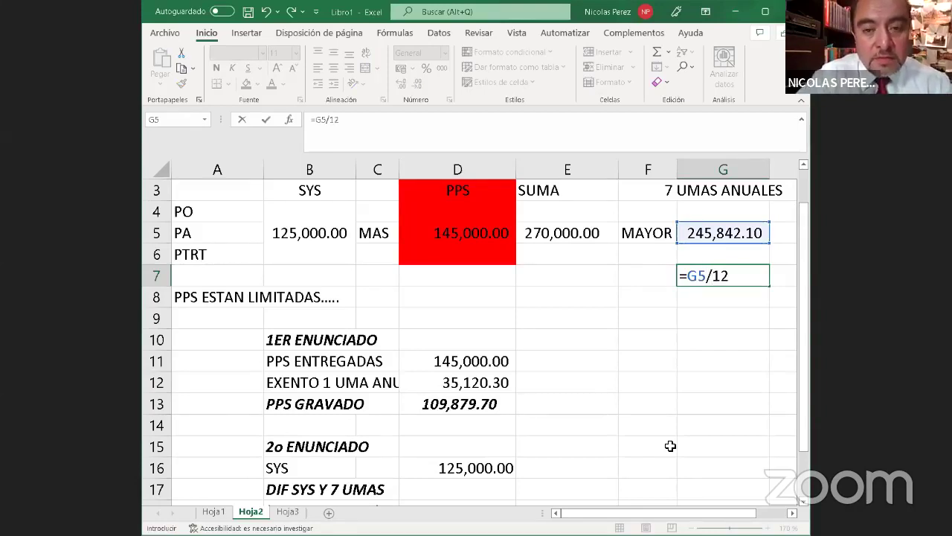
key("Return")
key("Up")
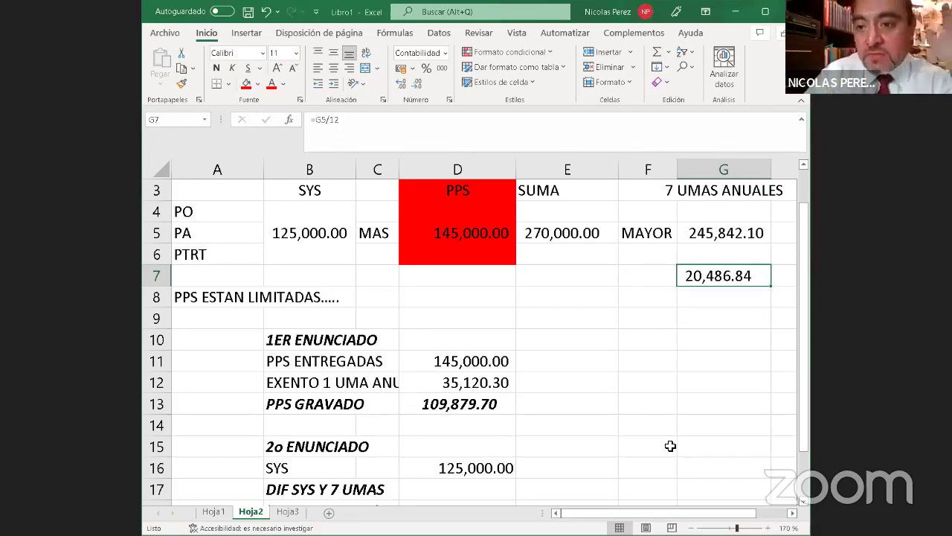
Step: Clear the monthly UMAS calculation from G7 and return to the left part of row 7
key("Delete")
key("Left")
key("Left")
key("Left")
key("Left")
key("Left")
key("Left")
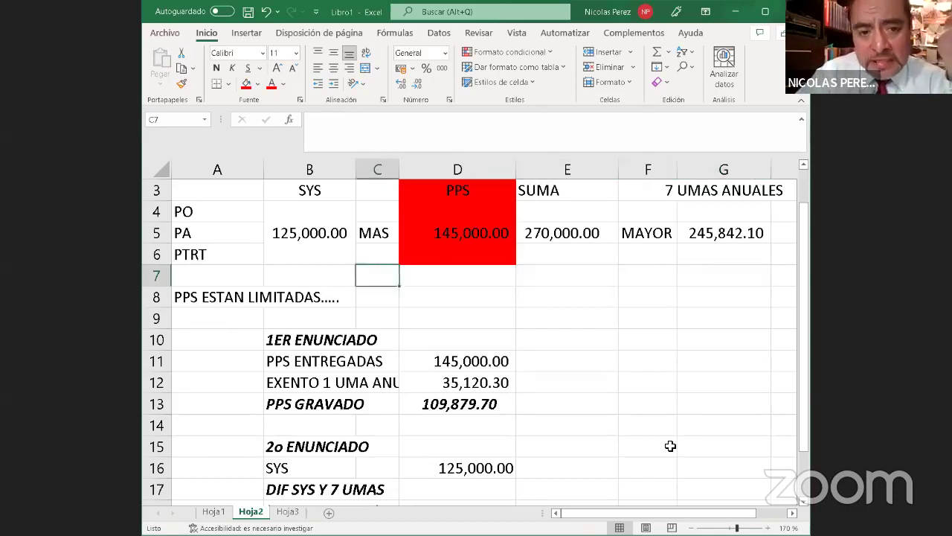
Step: Review the second statement's calculation down to the taxable PPS in row 20
key("Down")
key("Down")
key("Down")
key("Down")
key("Down")
key("Down")
key("Down")
key("Down")
key("Down")
key("Down")
key("Down")
key("Down")
key("Down")
key("Down")
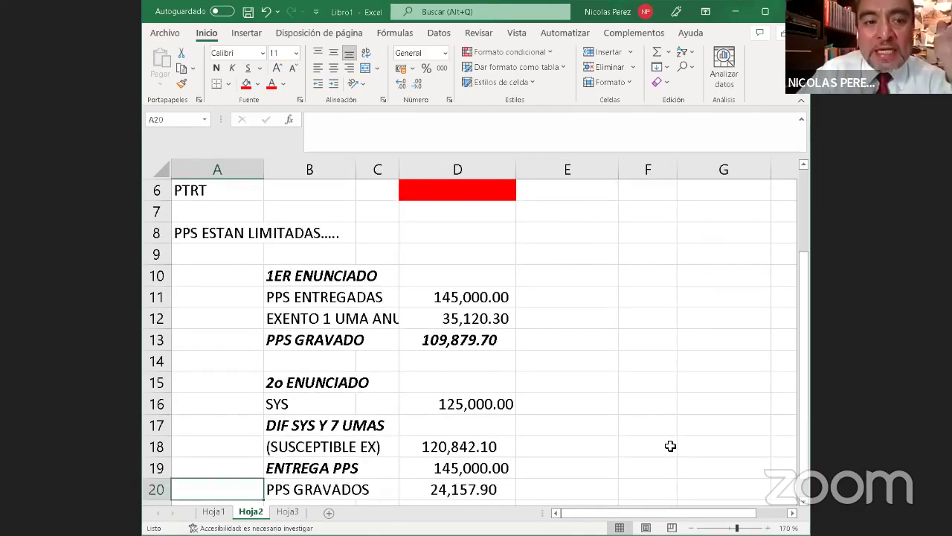
key("Down")
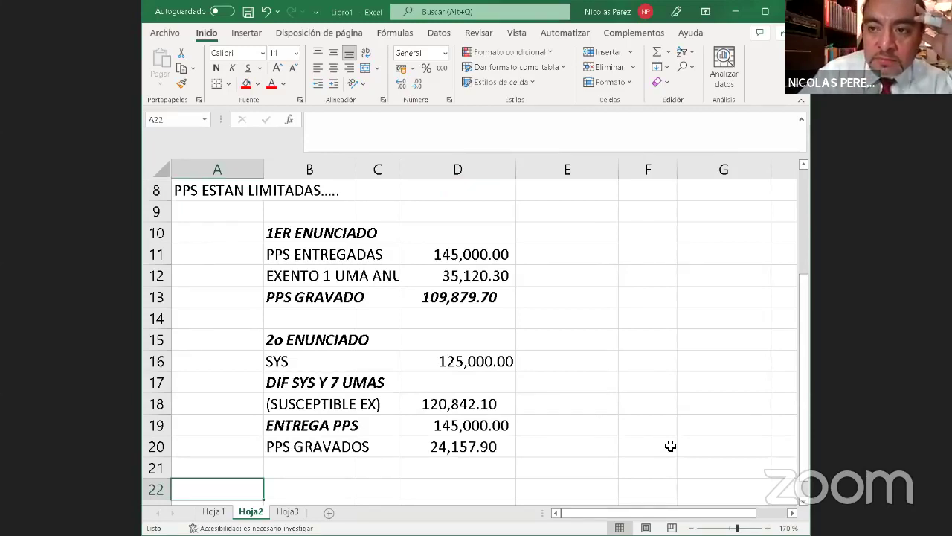
key("Up")
key("Up")
key("Right")
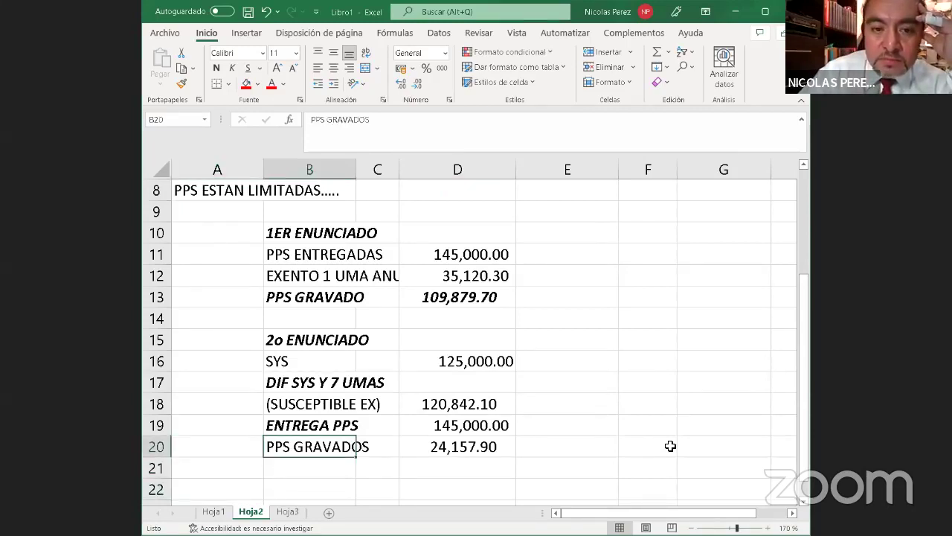
Step: Examine the rows from the second statement's taxable PPS back up to the first statement's delivered PPS in row 11
key("Up")
key("Up")
key("Up")
key("Up")
key("Up")
key("Up")
key("Up")
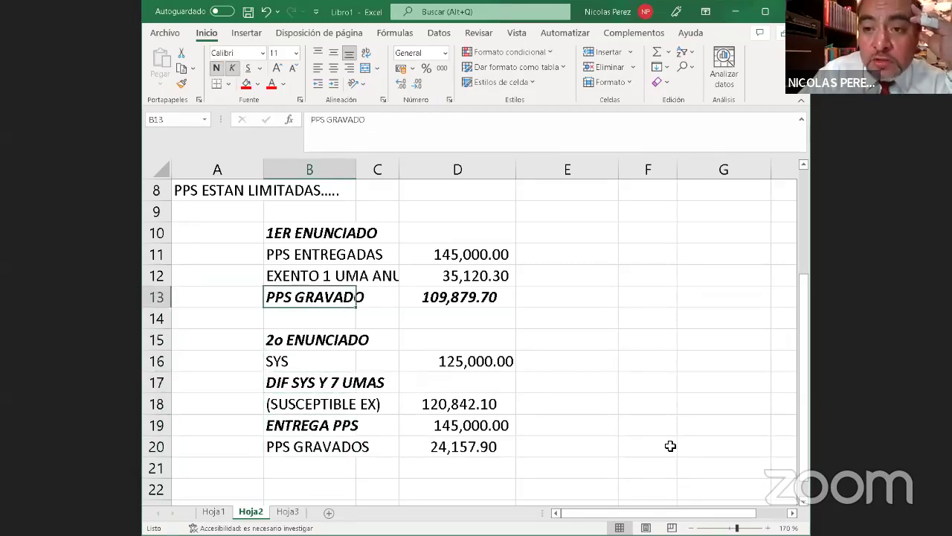
key("Up")
key("Up")
Step: Examine the row 5 comparison of the PPS and the SYS plus PPS sum against the 7 annual UMAS in G5
key("Up")
key("Up")
key("Up")
key("Up")
key("Up")
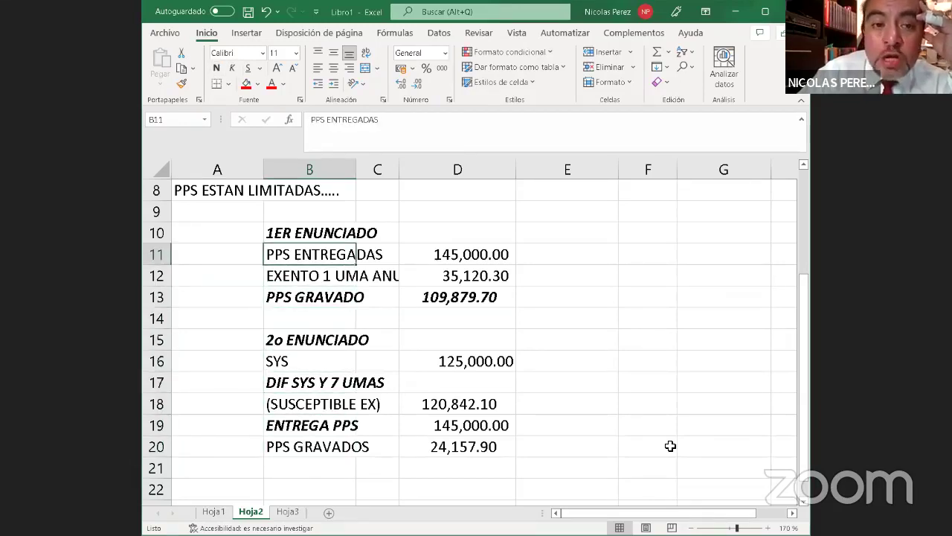
key("Right")
key("Right")
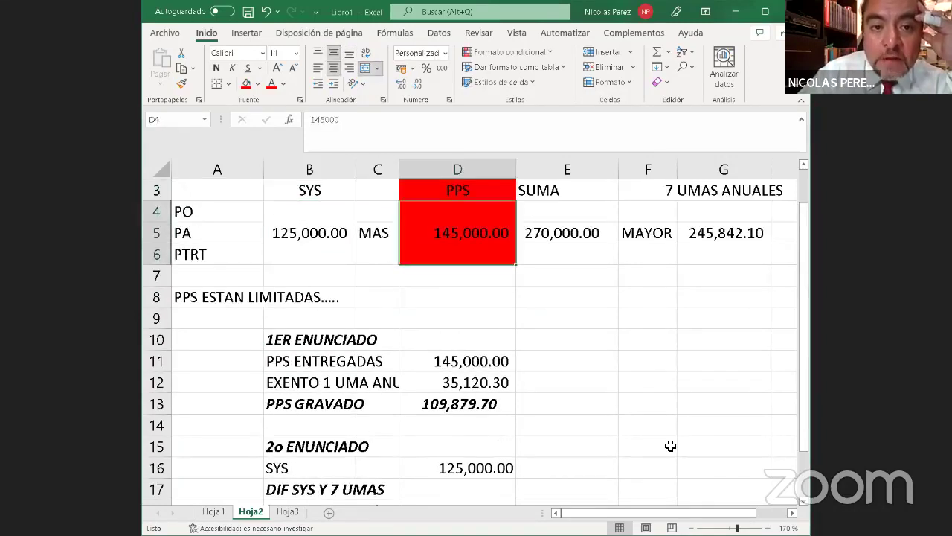
key("Right")
key("Right")
key("Down")
key("Right")
key("Left")
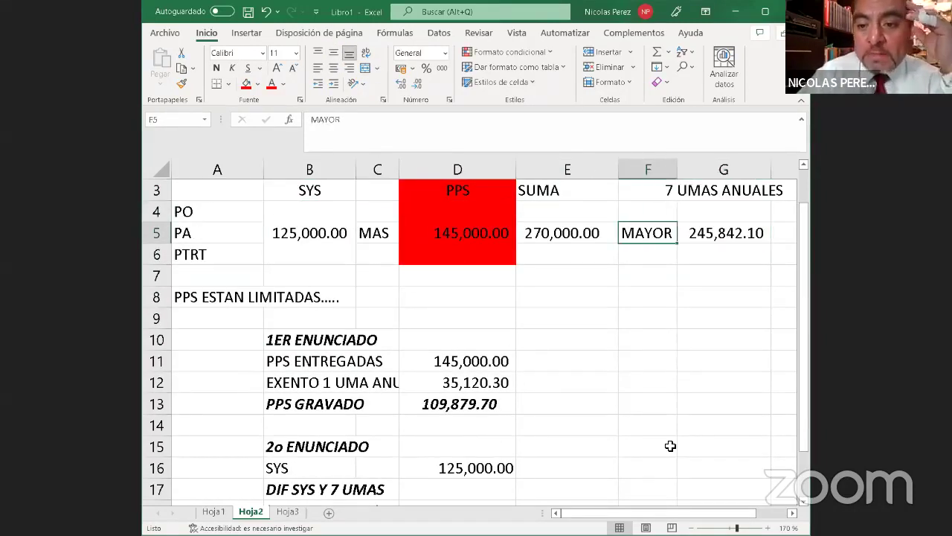
key("Right")
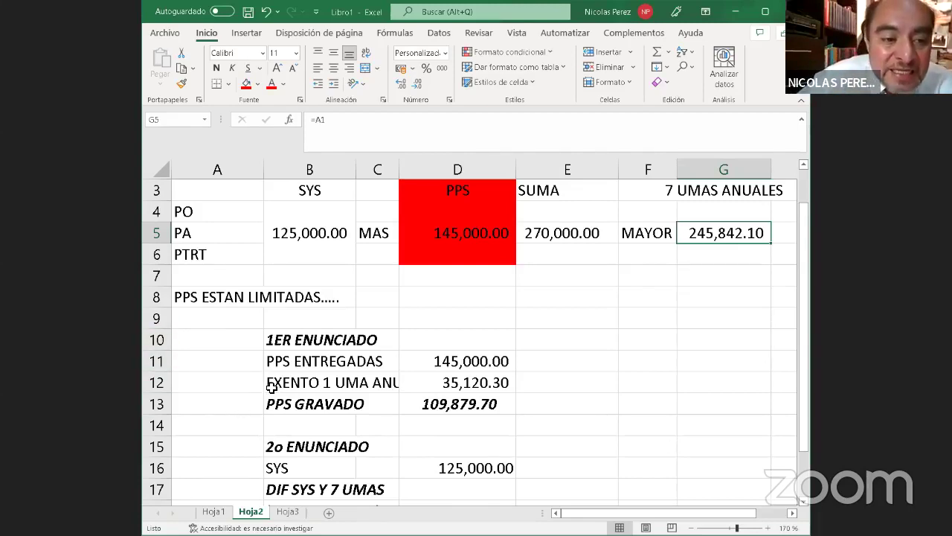
Step: Highlight the one annual UMA exemption in B12:D12 and compare it with the second statement's results, finishing on A9
left_click_drag(272, 387, 446, 388)
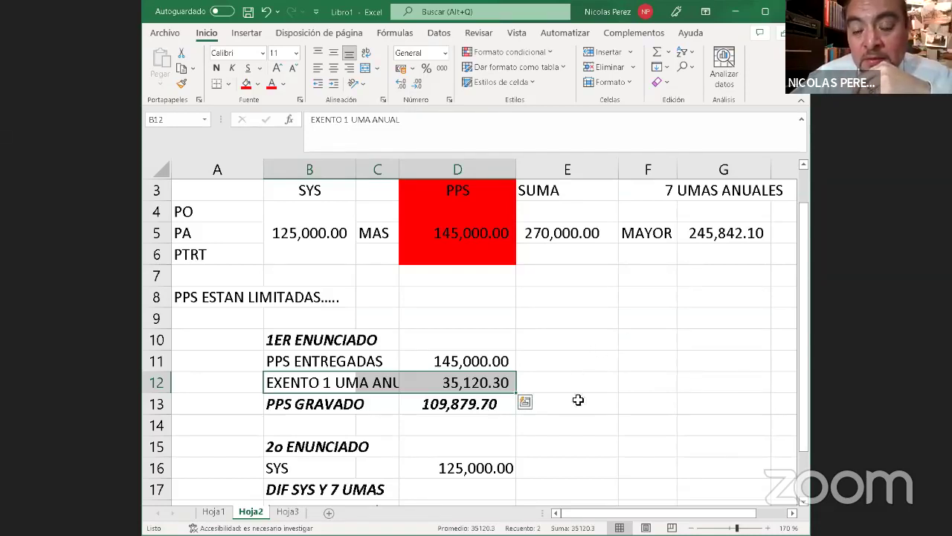
scroll(590, 352, "down", 2)
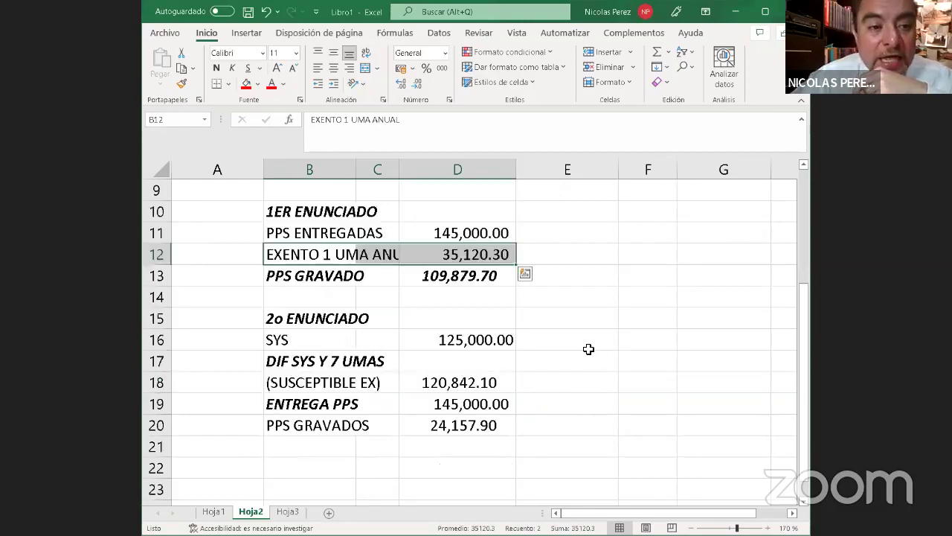
left_click(212, 192)
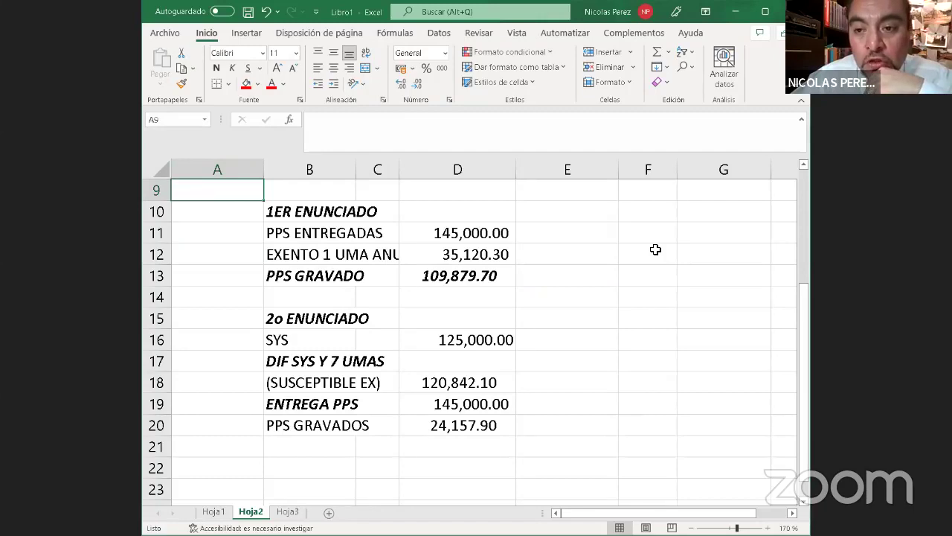